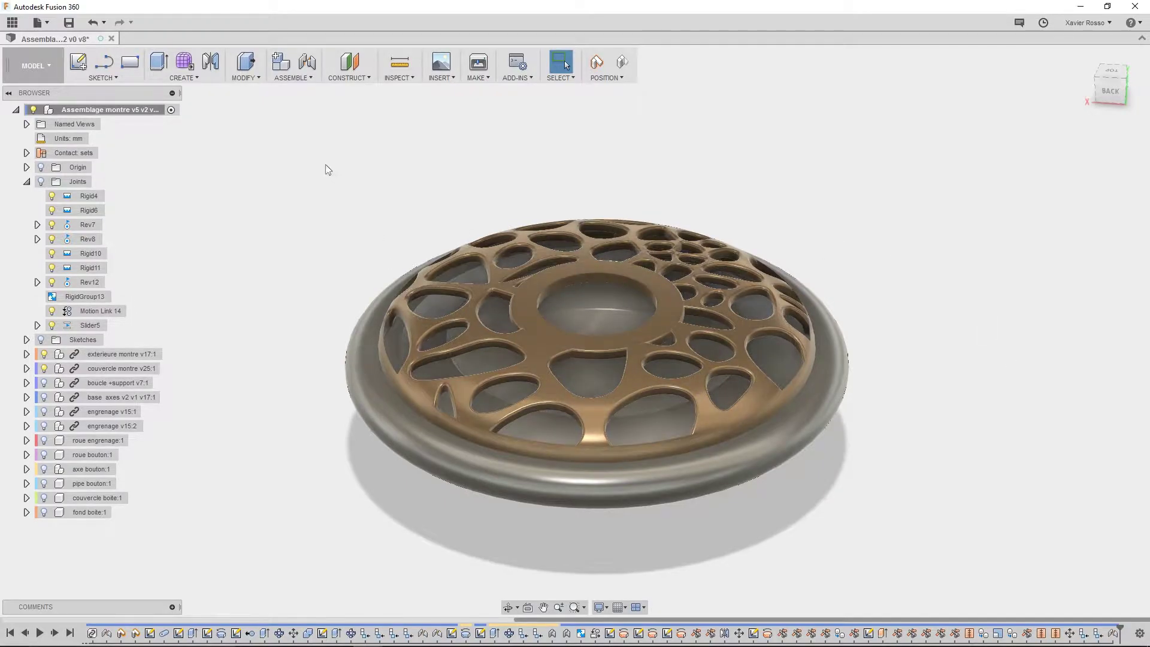
pyautogui.moveTo(337, 224); pyautogui.dragTo(325, 211, button='middle')
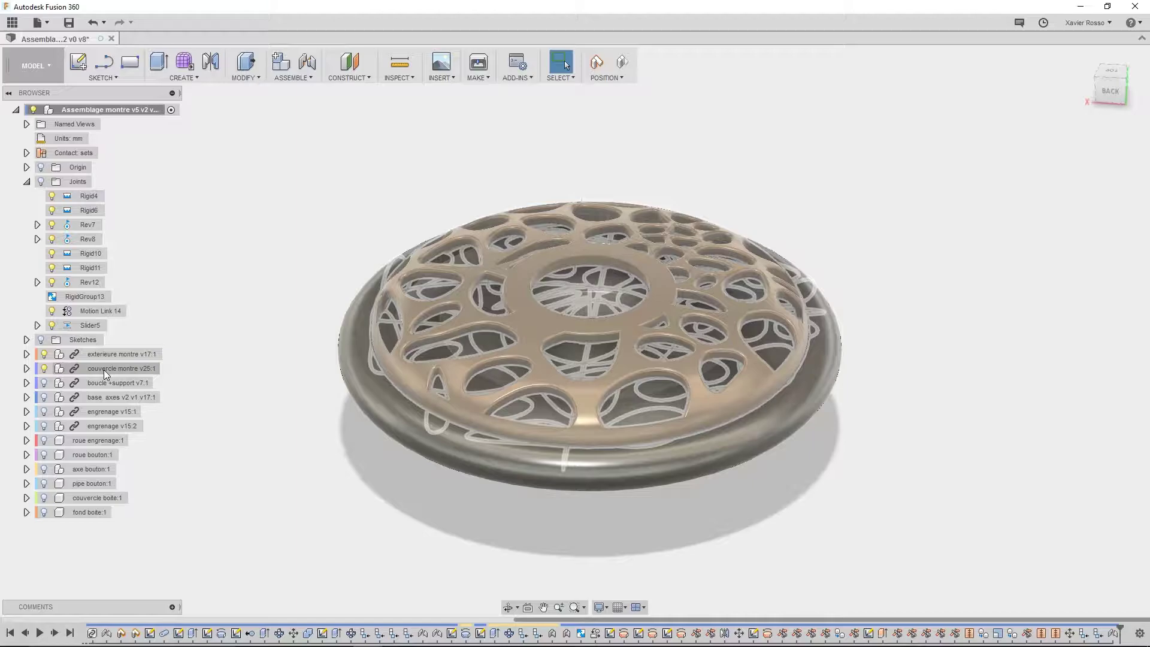
pyautogui.rightClick(103, 369)
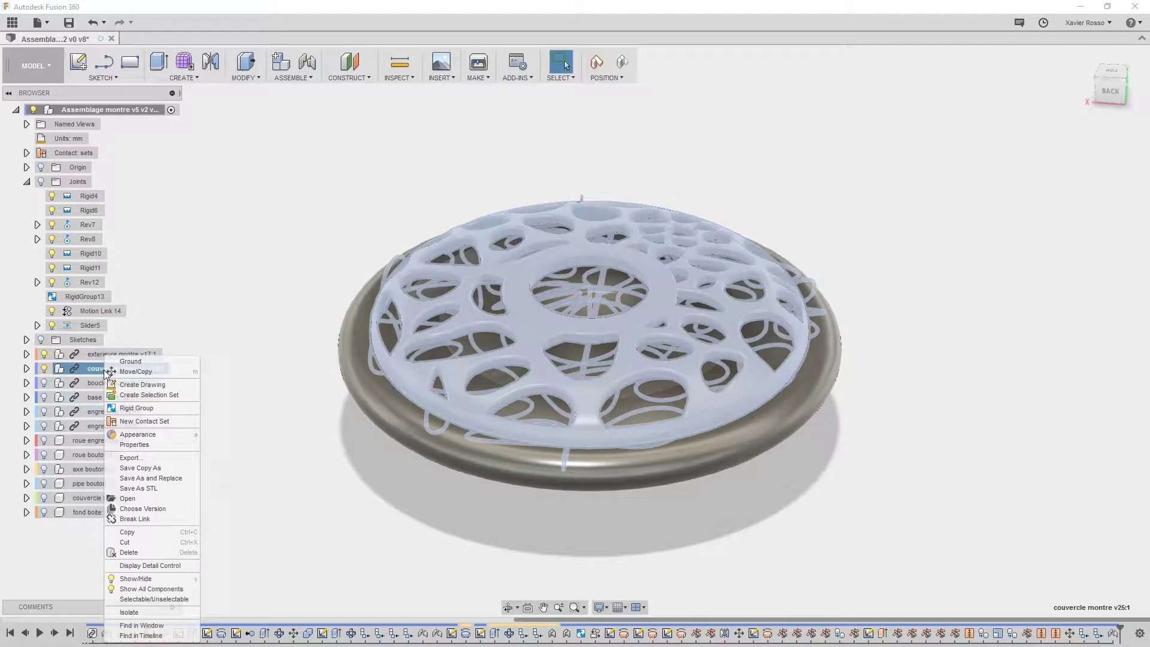
pyautogui.click(139, 439)
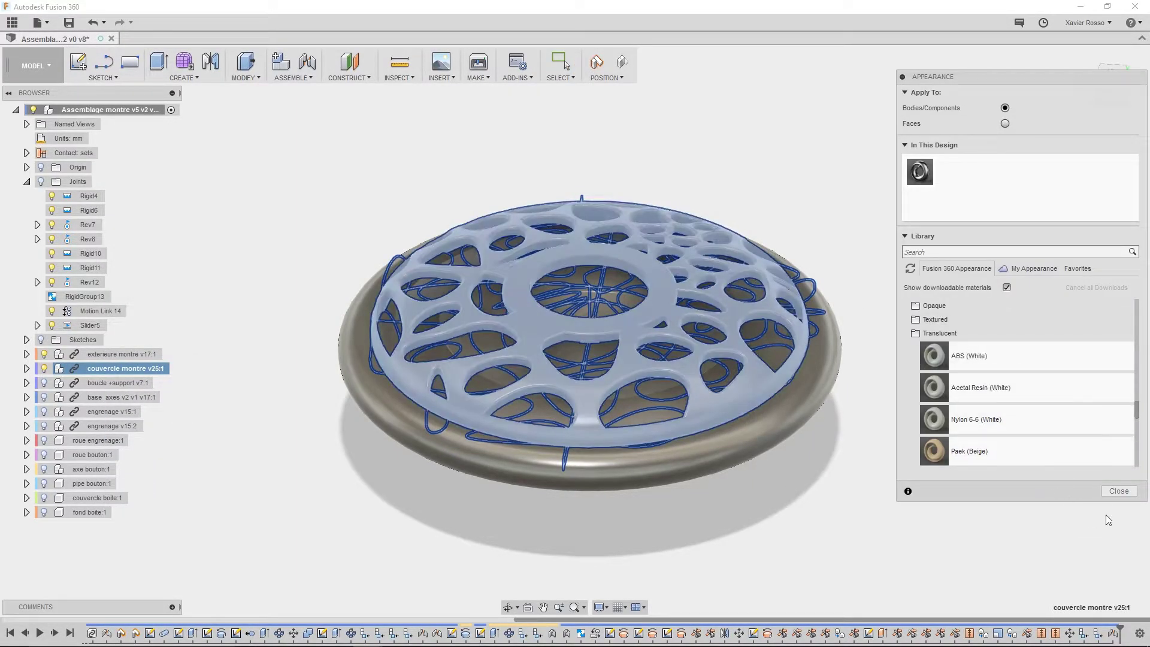
pyautogui.click(1119, 491)
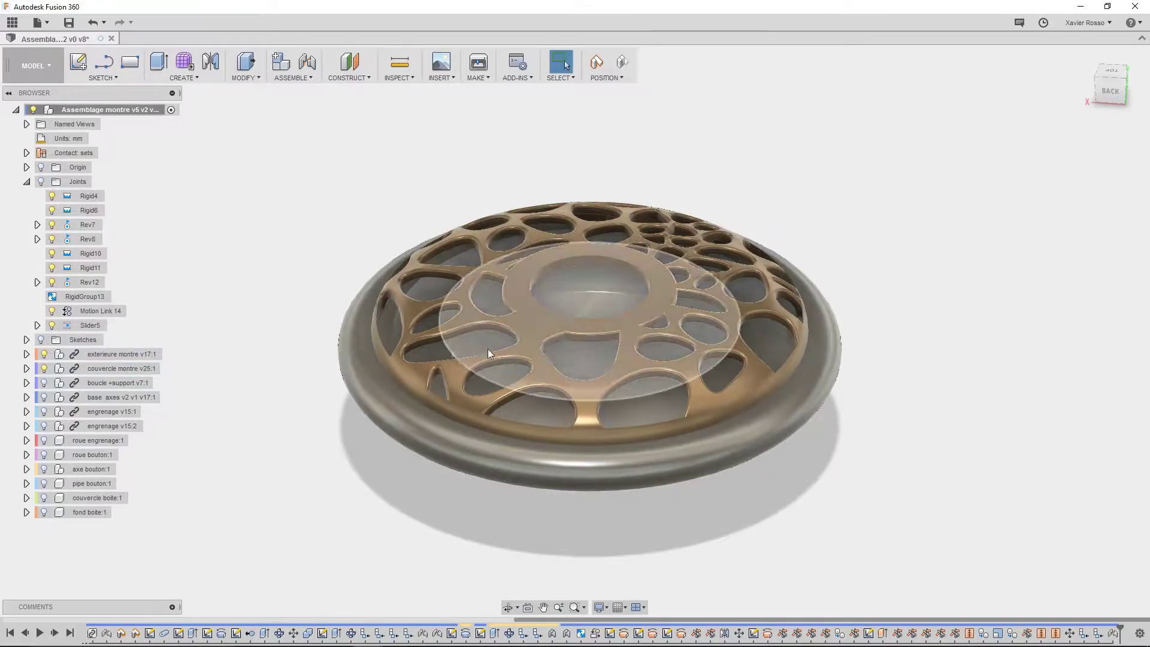
# Review the physical properties and bounding box dimensions of the couvercle montre component and copy them to the clipboard.
pyautogui.rightClick(136, 376)
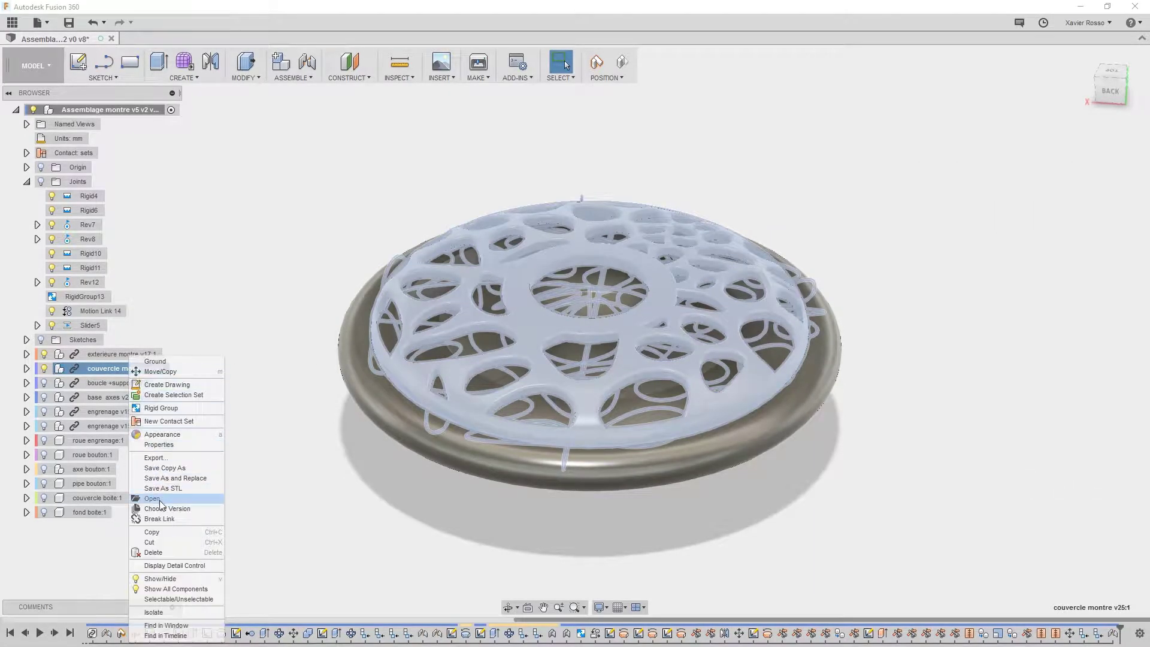
pyautogui.click(168, 449)
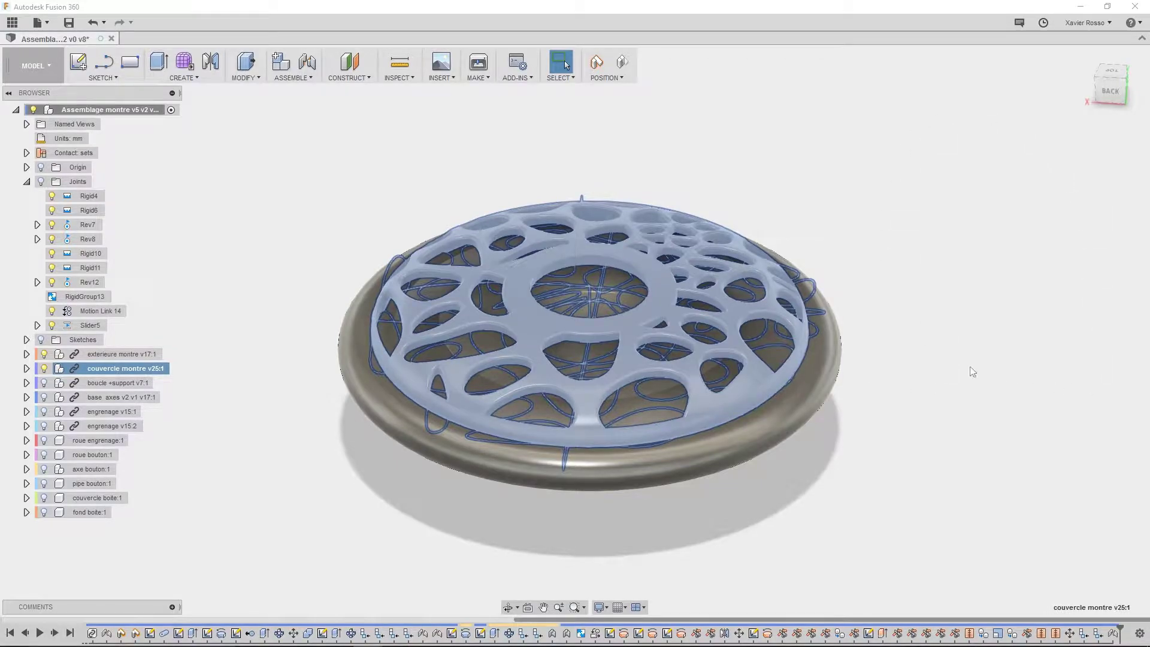
pyautogui.moveTo(972, 88); pyautogui.dragTo(989, 146)
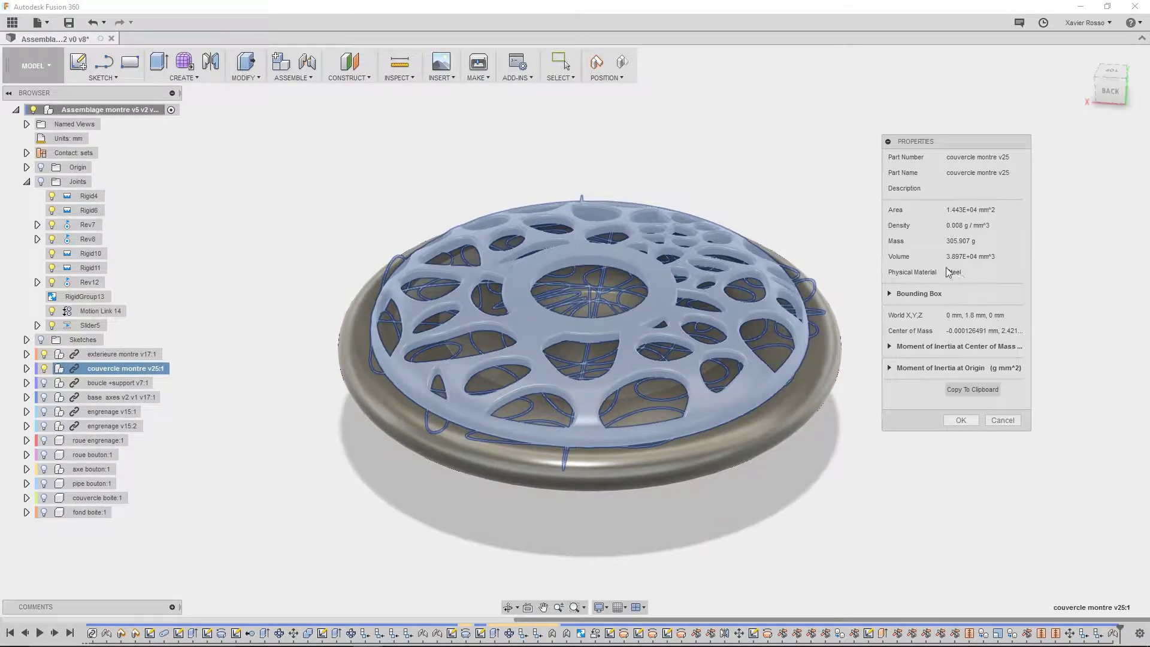
pyautogui.click(889, 294)
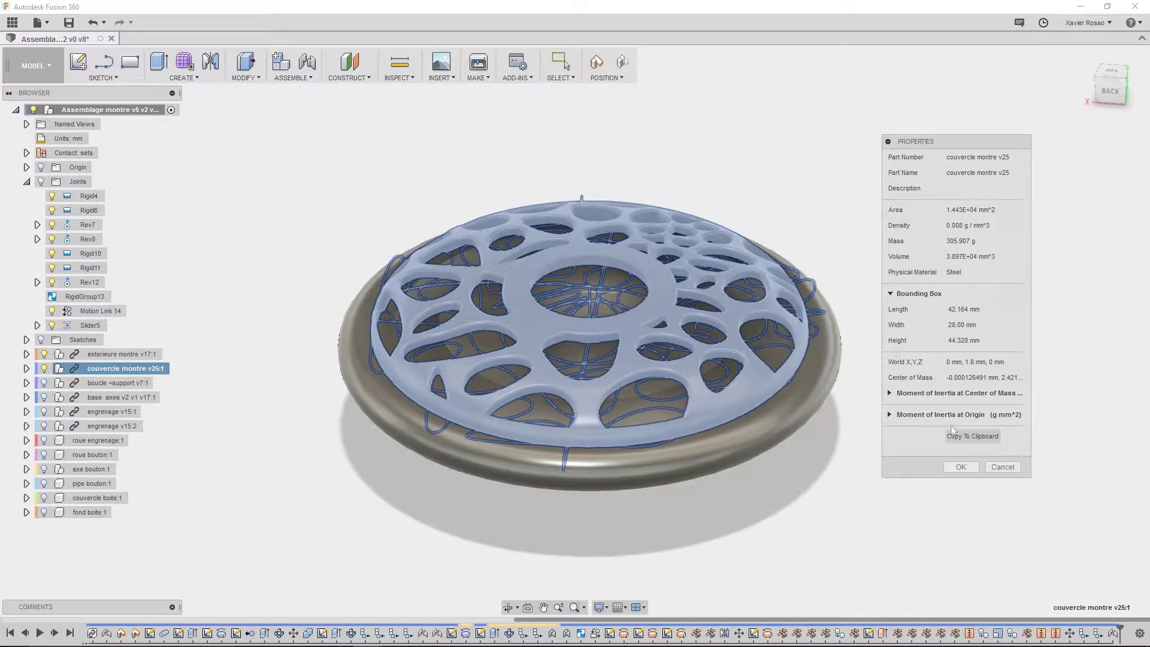
pyautogui.click(964, 440)
pyautogui.click(953, 467)
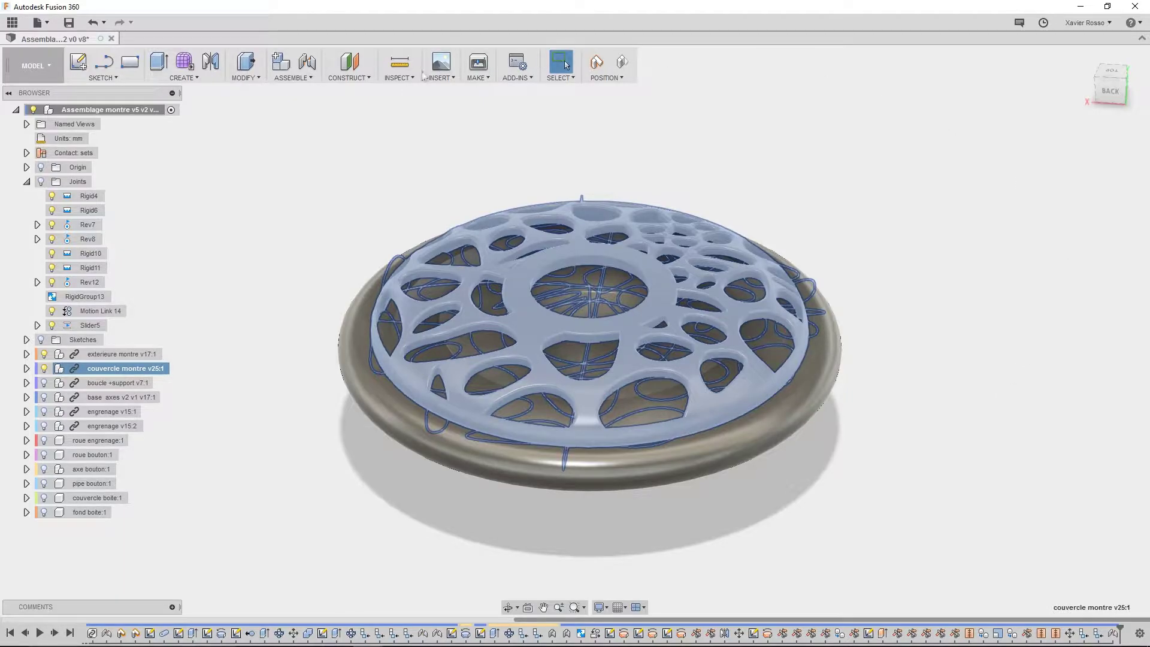
# Hide the exterieure montre component and measure the distance between the upper and lower faces of the cover's central ring.
pyautogui.click(407, 78)
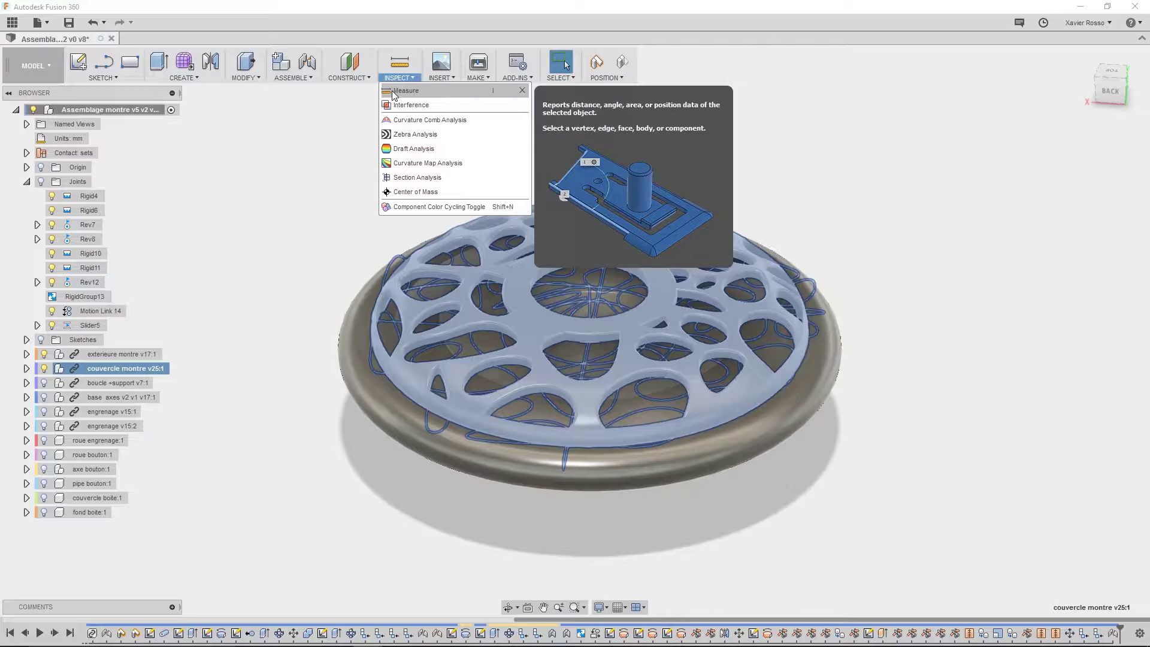
pyautogui.click(393, 91)
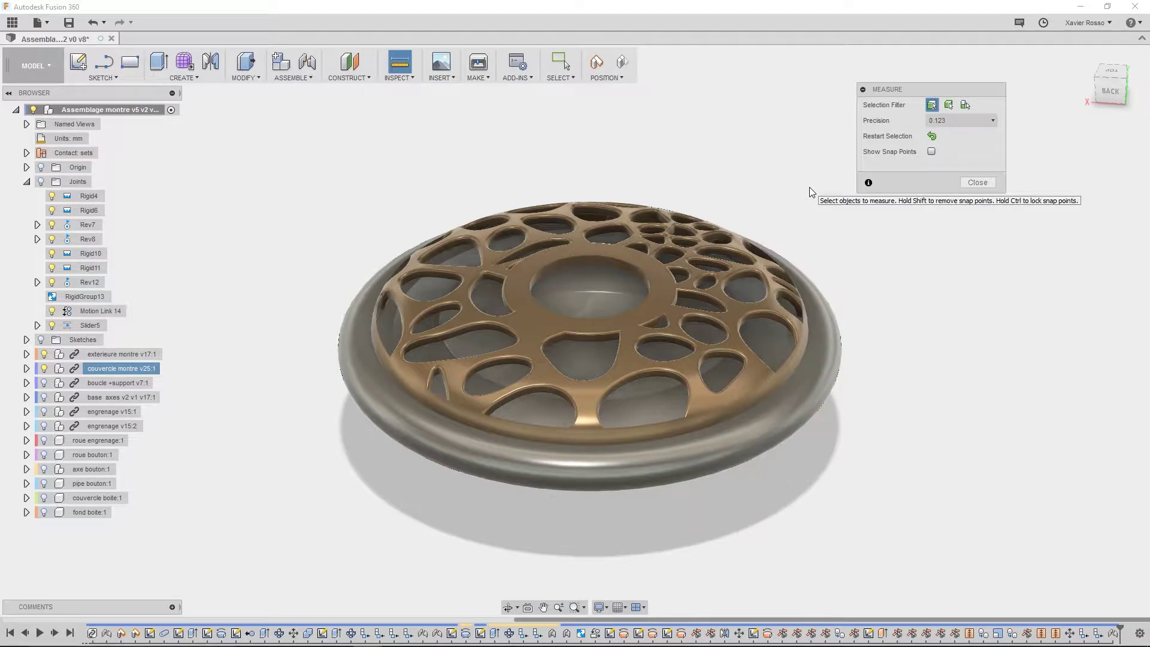
pyautogui.keyDown('shift'); pyautogui.moveTo(802, 221); pyautogui.dragTo(775, 264, button='middle'); pyautogui.keyUp('shift')
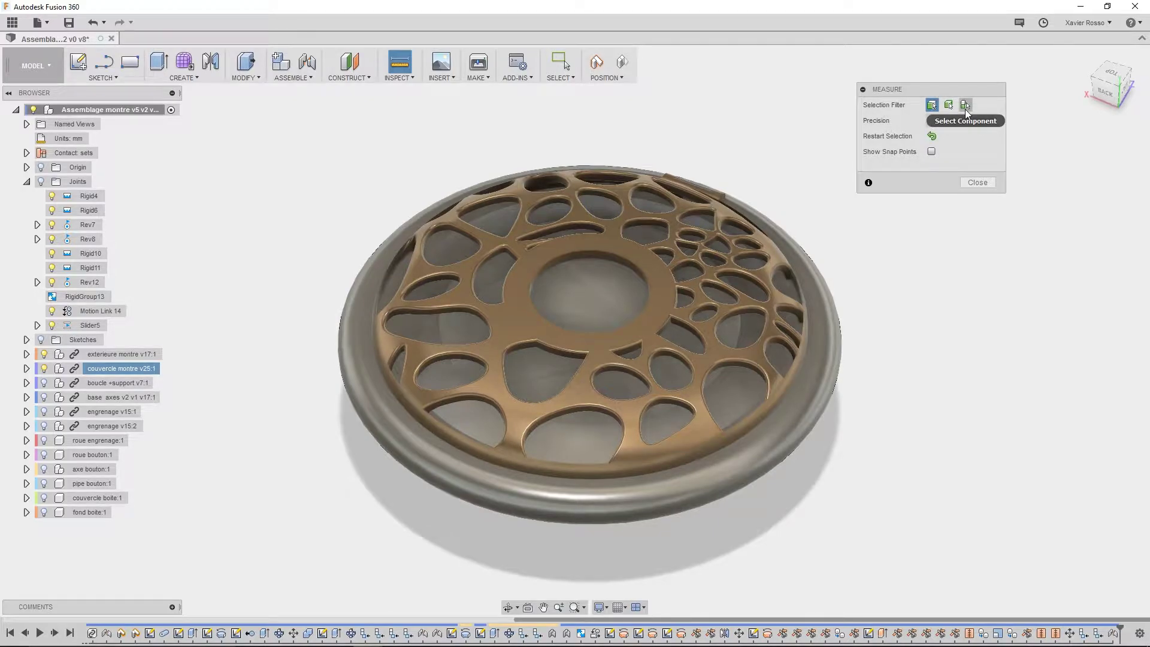
pyautogui.moveTo(692, 210); pyautogui.dragTo(690, 211, button='middle')
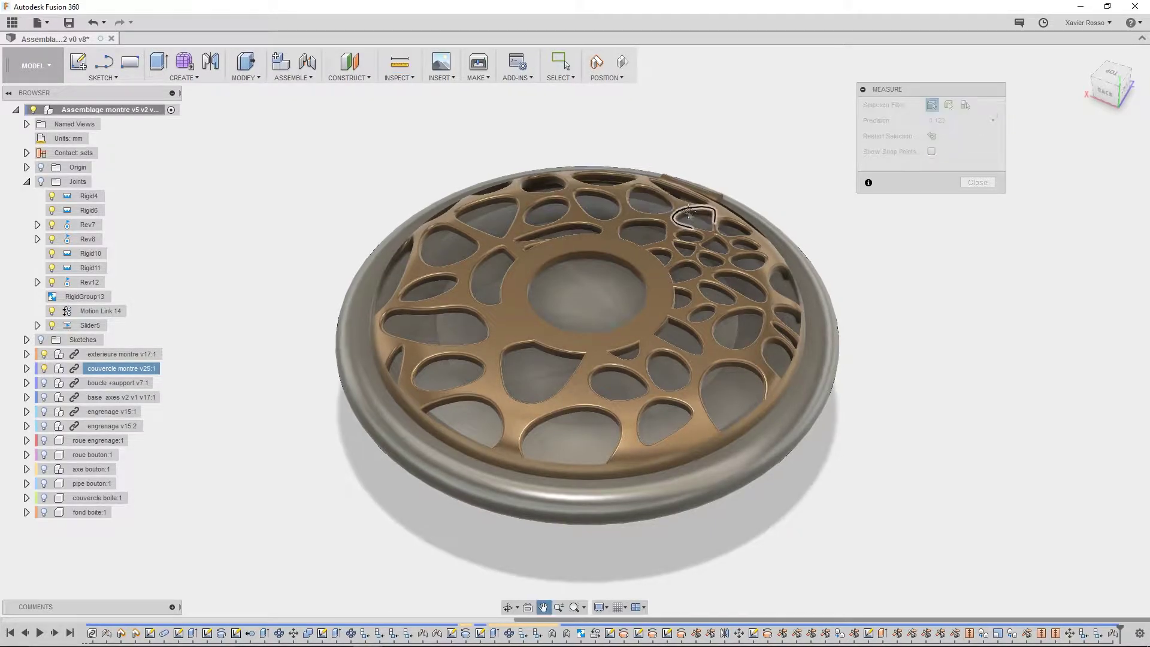
pyautogui.click(44, 354)
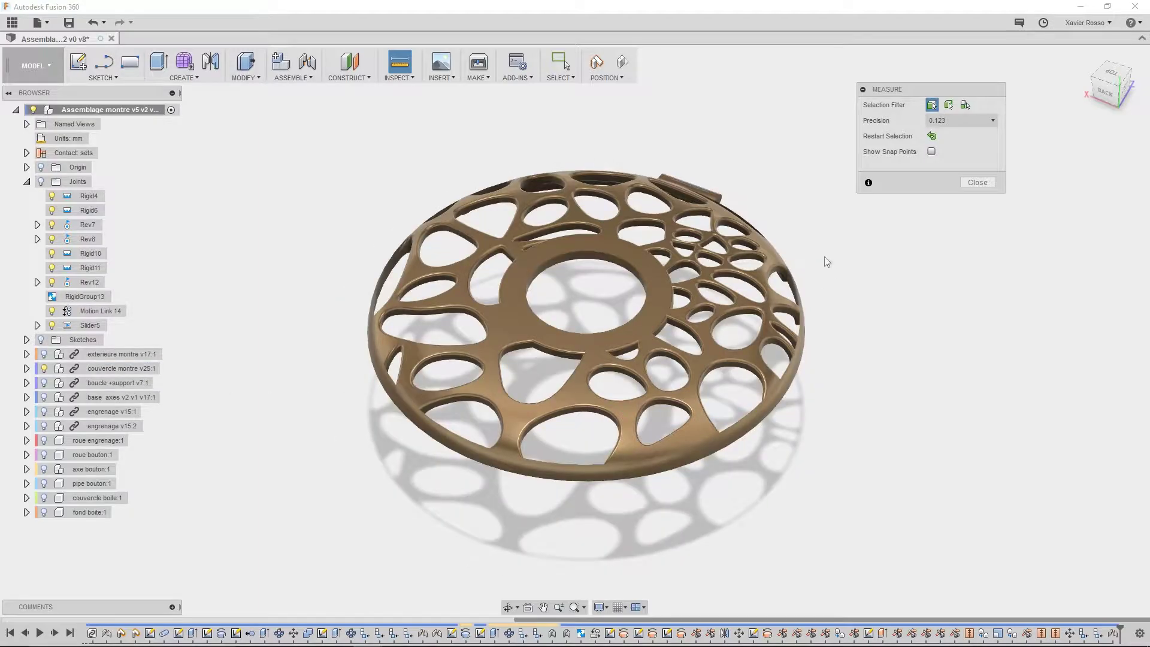
pyautogui.keyDown('shift'); pyautogui.moveTo(660, 289); pyautogui.dragTo(737, 289, button='middle'); pyautogui.keyUp('shift')
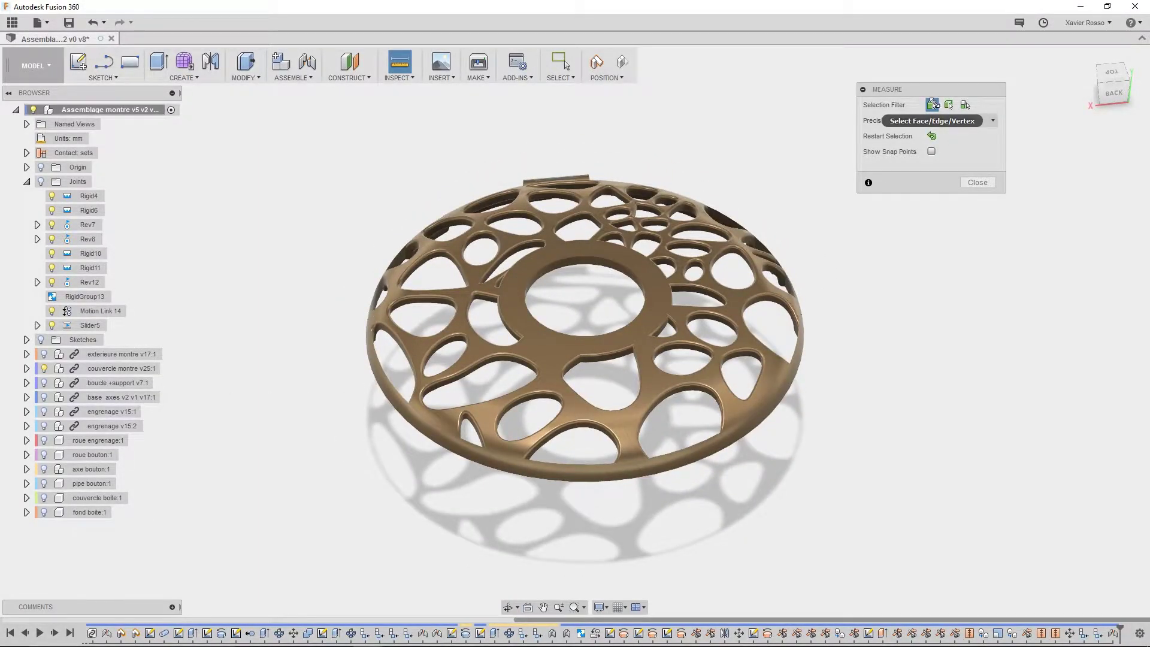
pyautogui.click(671, 398)
pyautogui.keyDown('shift'); pyautogui.moveTo(671, 398); pyautogui.dragTo(624, 313, button='middle'); pyautogui.keyUp('shift')
pyautogui.click(625, 313)
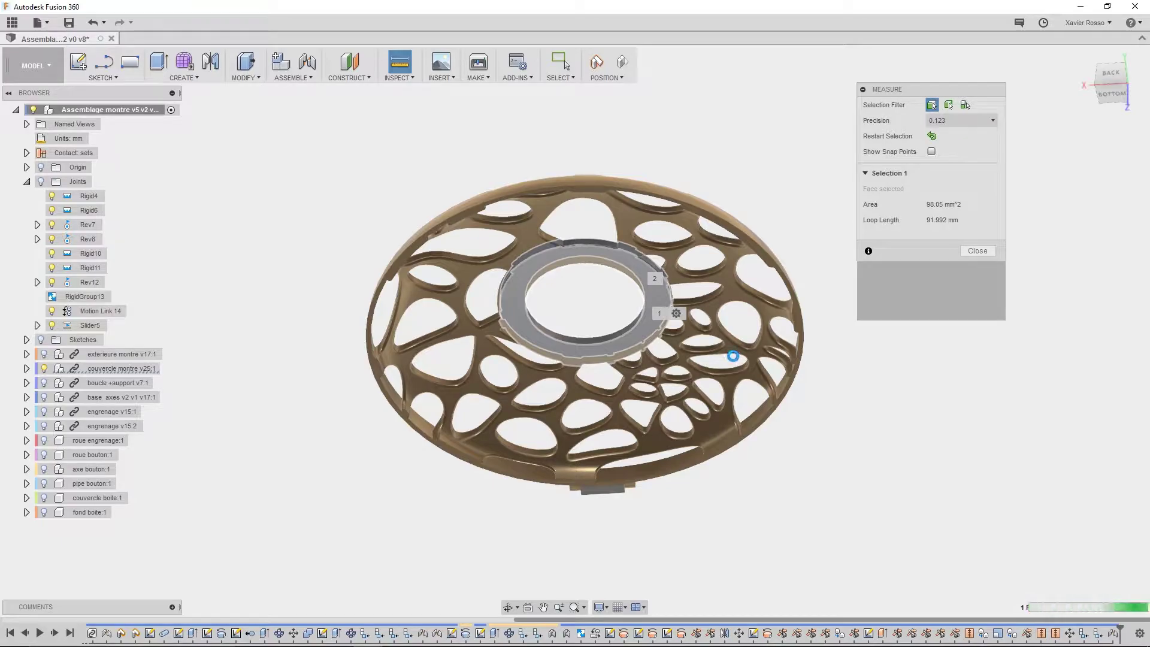
# Examine the thickness measurement on the central ring from the side and close up, and end the measurement.
pyautogui.keyDown('shift'); pyautogui.moveTo(732, 354); pyautogui.dragTo(704, 321, button='middle'); pyautogui.keyUp('shift')
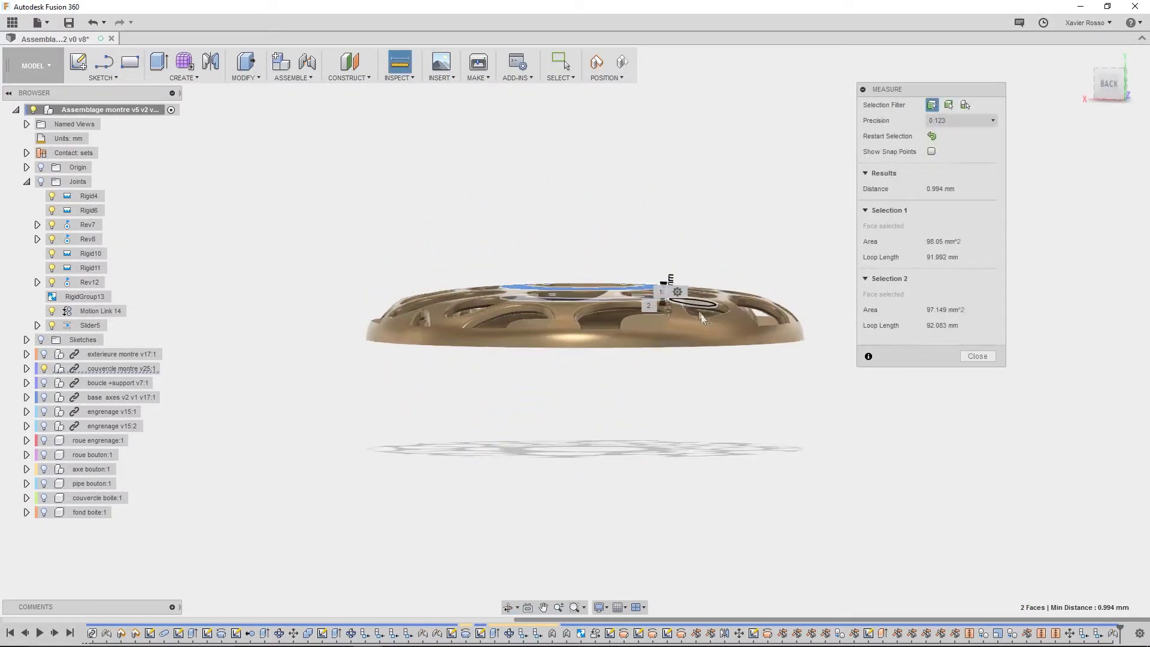
pyautogui.scroll(2, 668, 302)
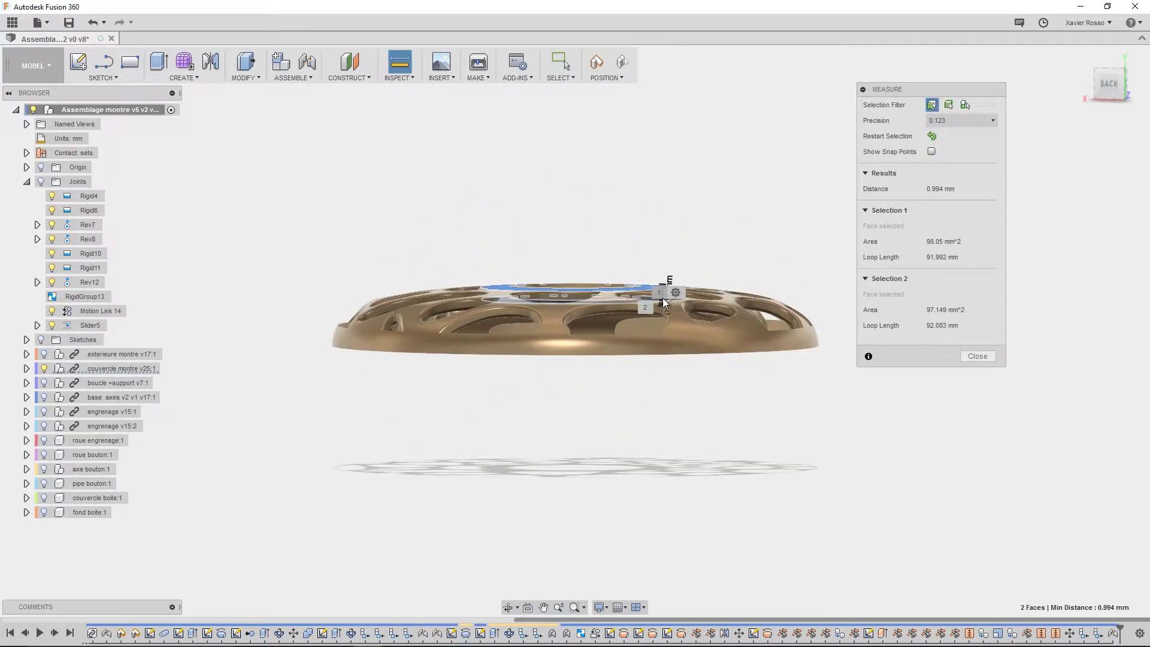
pyautogui.moveTo(589, 326); pyautogui.dragTo(626, 303, button='middle')
pyautogui.scroll(5, 662, 324)
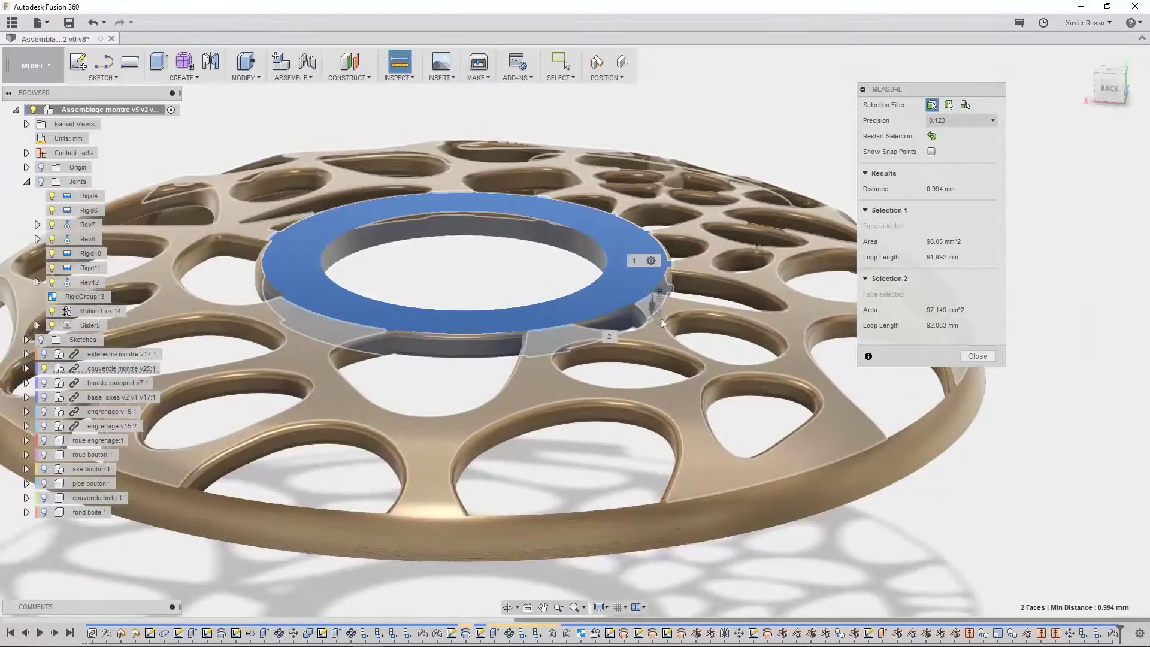
pyautogui.scroll(5, 662, 324)
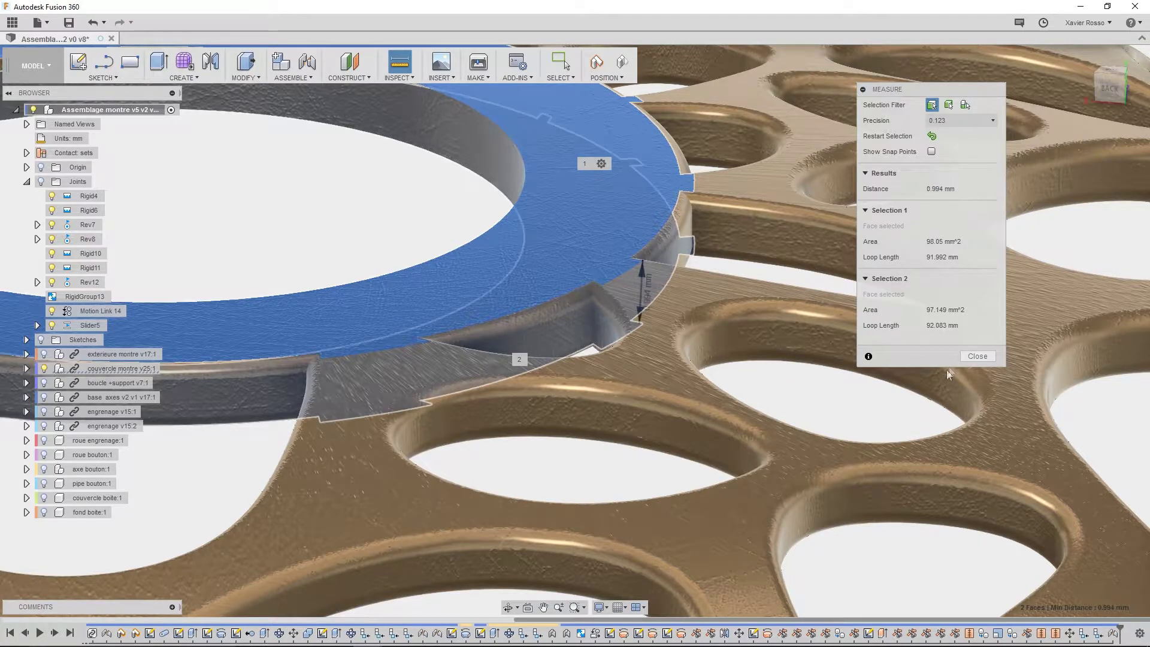
pyautogui.scroll(-5, 633, 300)
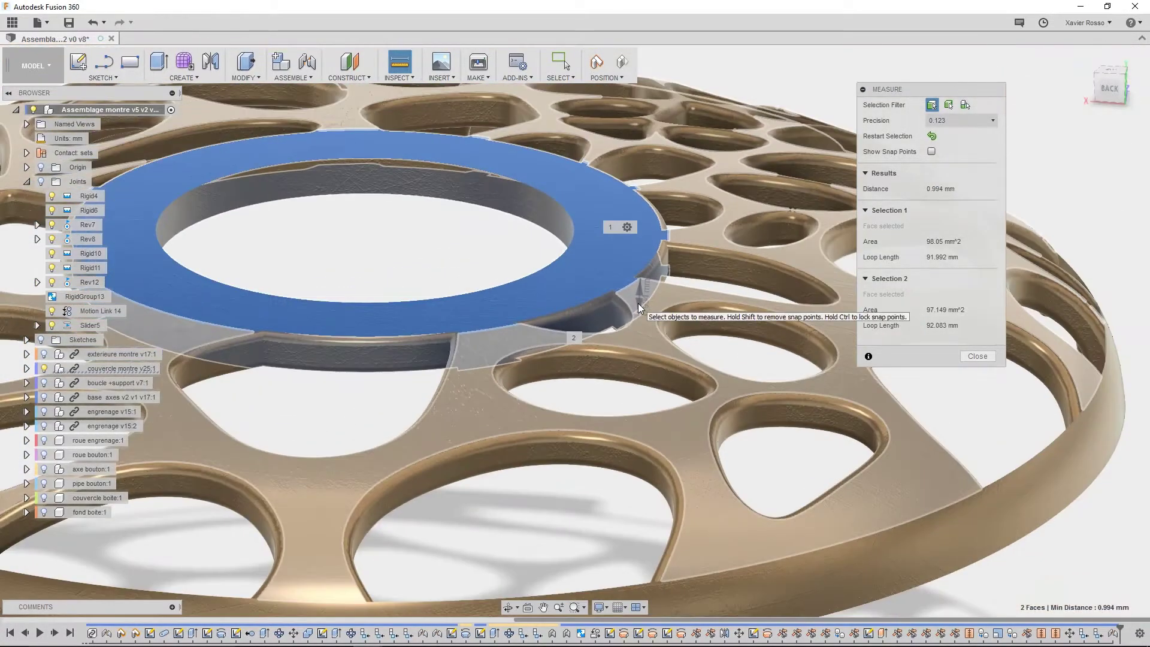
pyautogui.scroll(3, 638, 303)
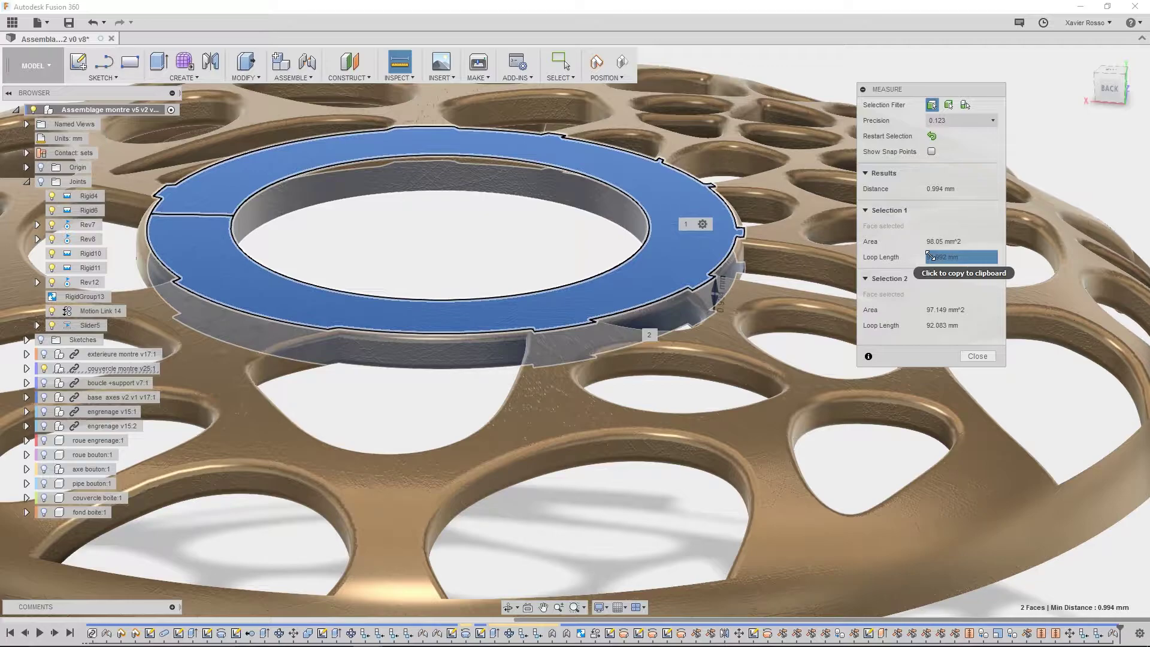
pyautogui.click(977, 356)
# Show the exterieure montre component again around the openwork cover.
pyautogui.scroll(-2, 671, 371)
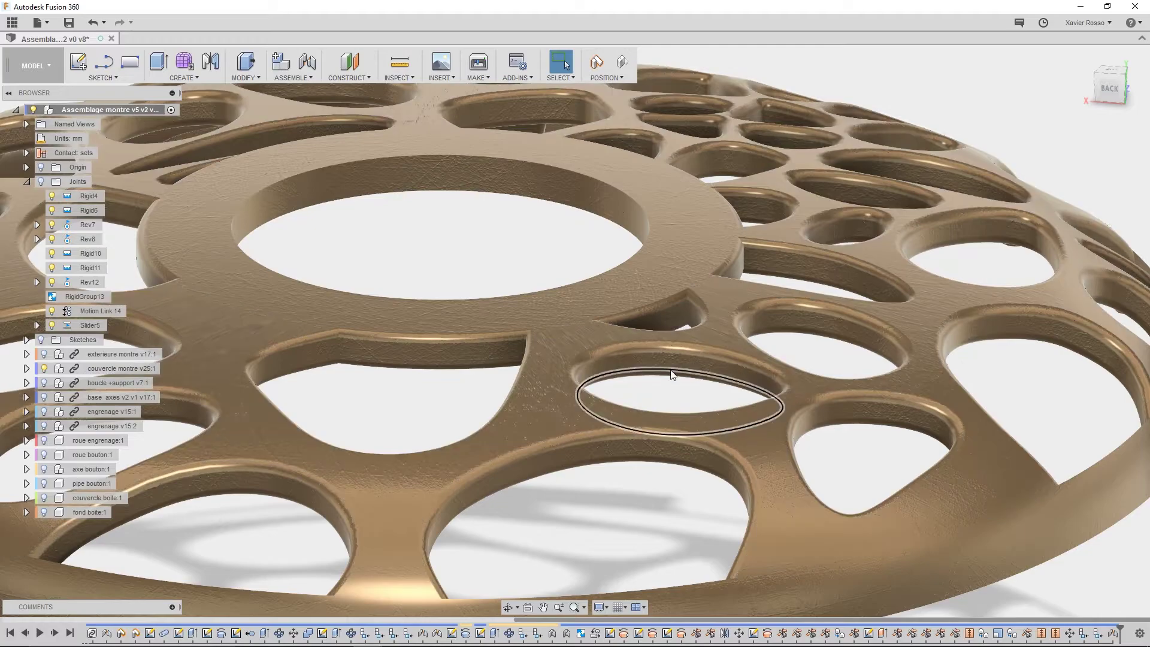
pyautogui.scroll(-5, 672, 375)
pyautogui.moveTo(616, 358); pyautogui.dragTo(627, 345, button='middle')
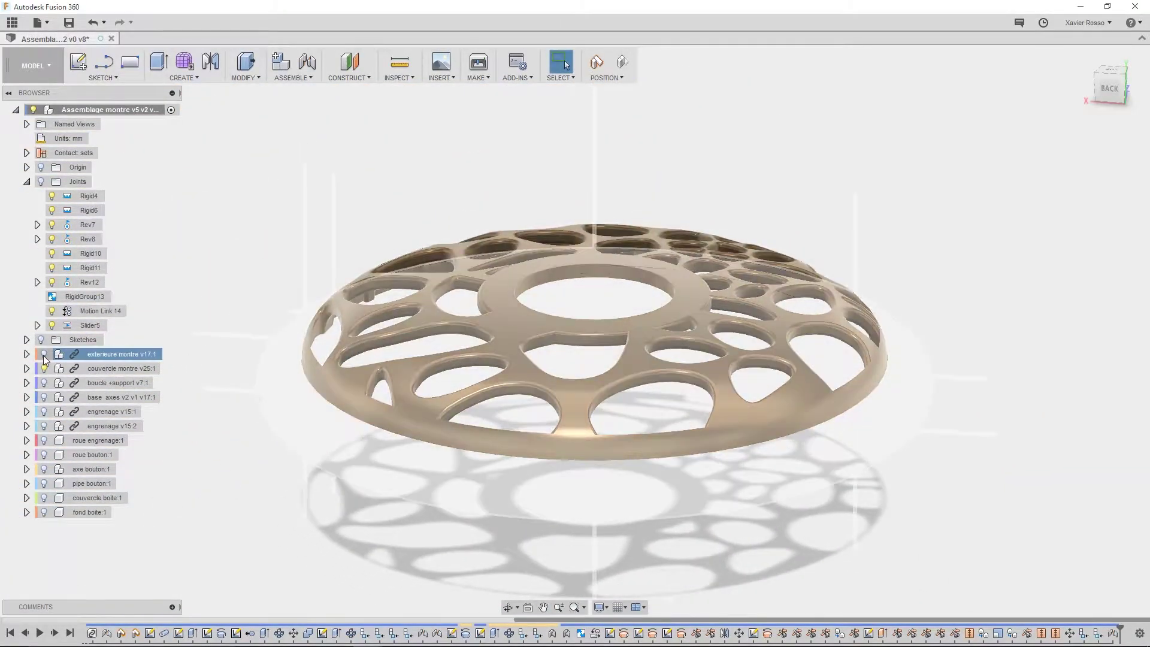
pyautogui.click(44, 354)
pyautogui.keyDown('shift'); pyautogui.moveTo(559, 148); pyautogui.dragTo(542, 198, button='middle'); pyautogui.keyUp('shift')
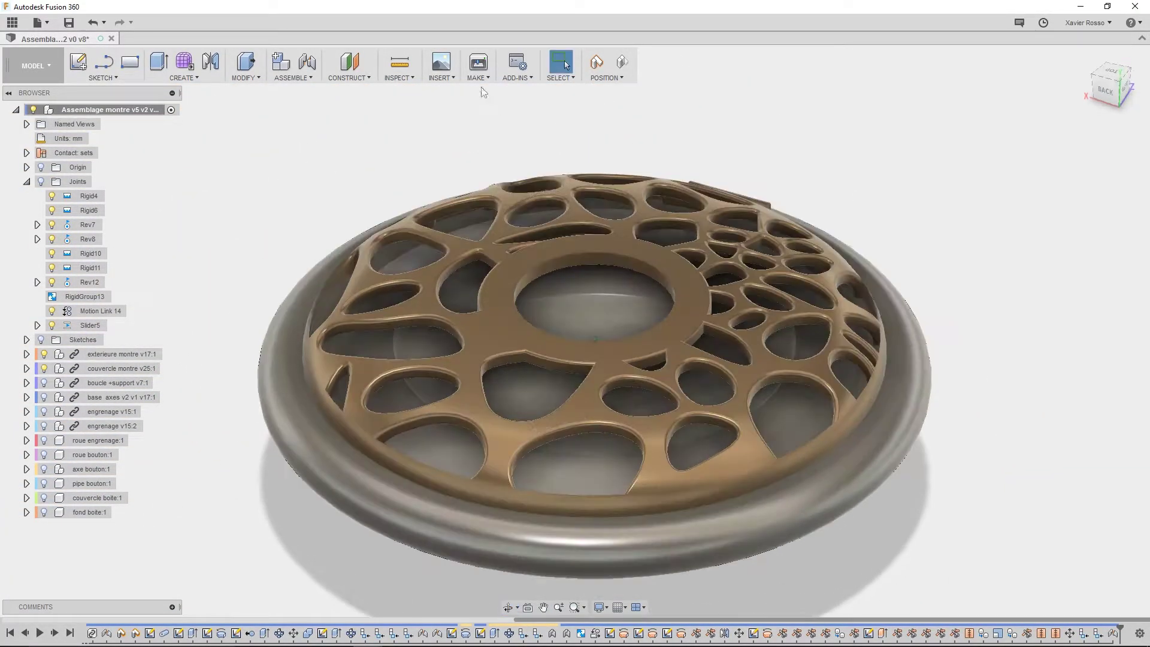
# Measure the distance between the openwork cover body and the outer case body with selection limited to bodies.
pyautogui.click(398, 77)
pyautogui.click(397, 93)
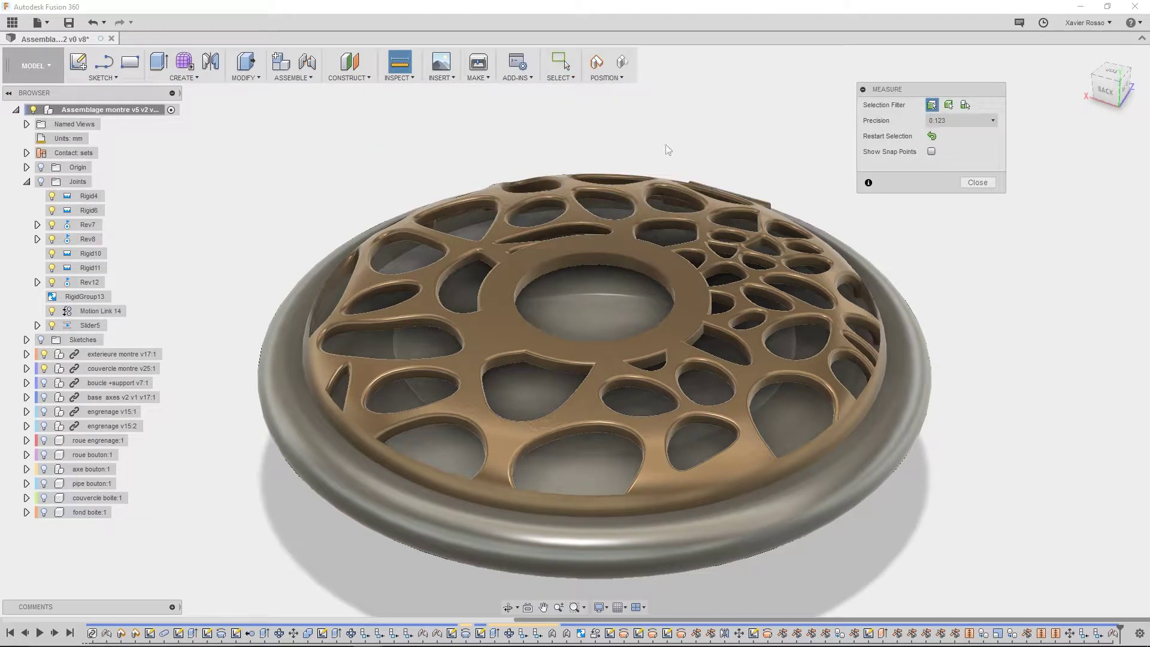
pyautogui.click(948, 105)
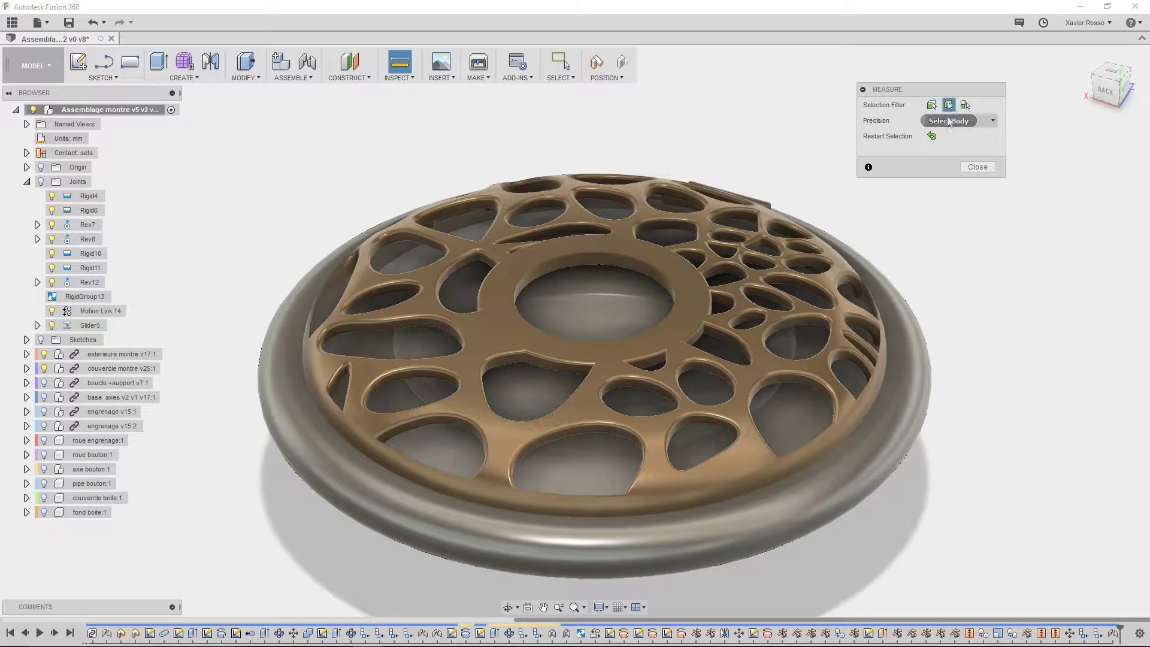
pyautogui.click(683, 269)
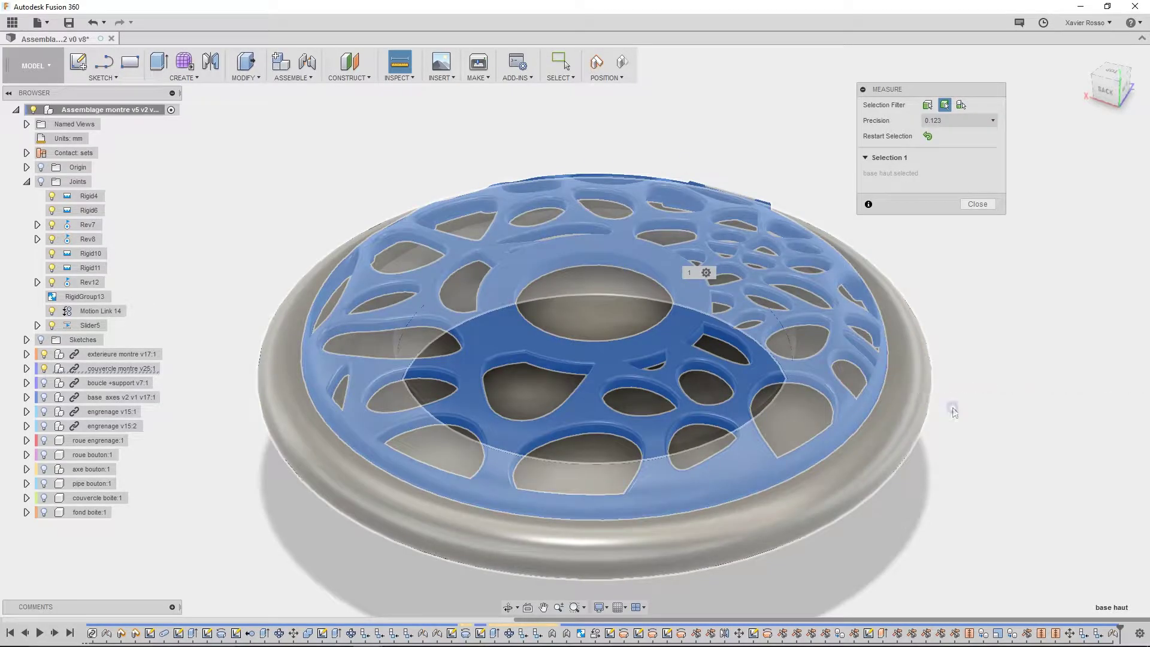
pyautogui.click(920, 389)
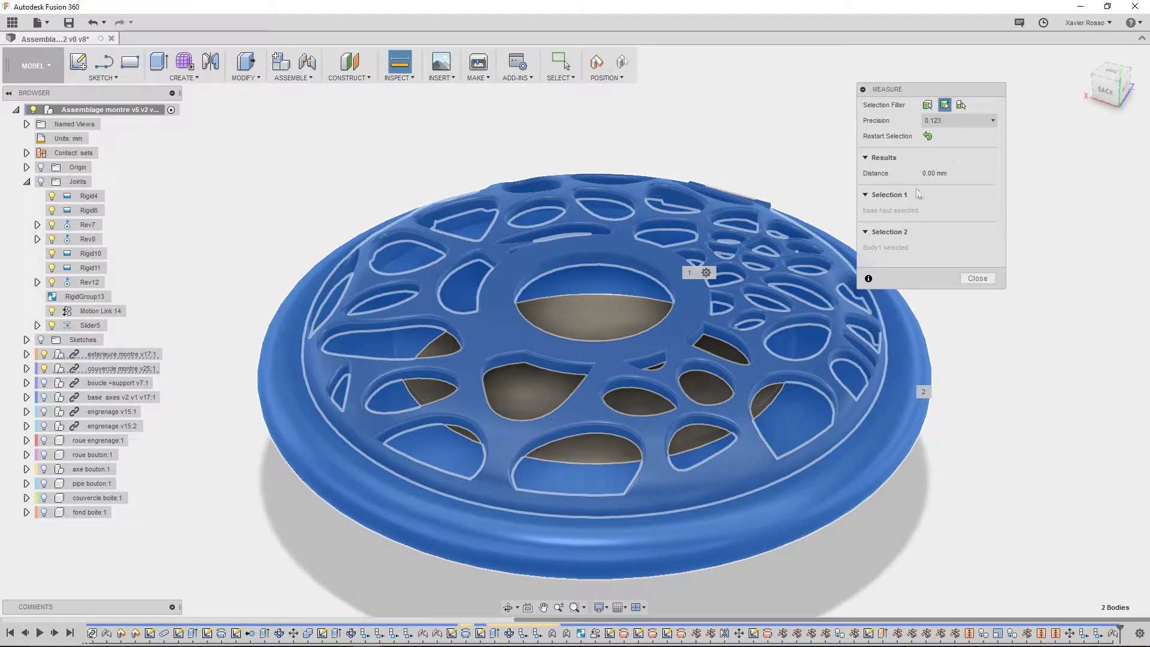
pyautogui.moveTo(939, 89); pyautogui.dragTo(988, 74)
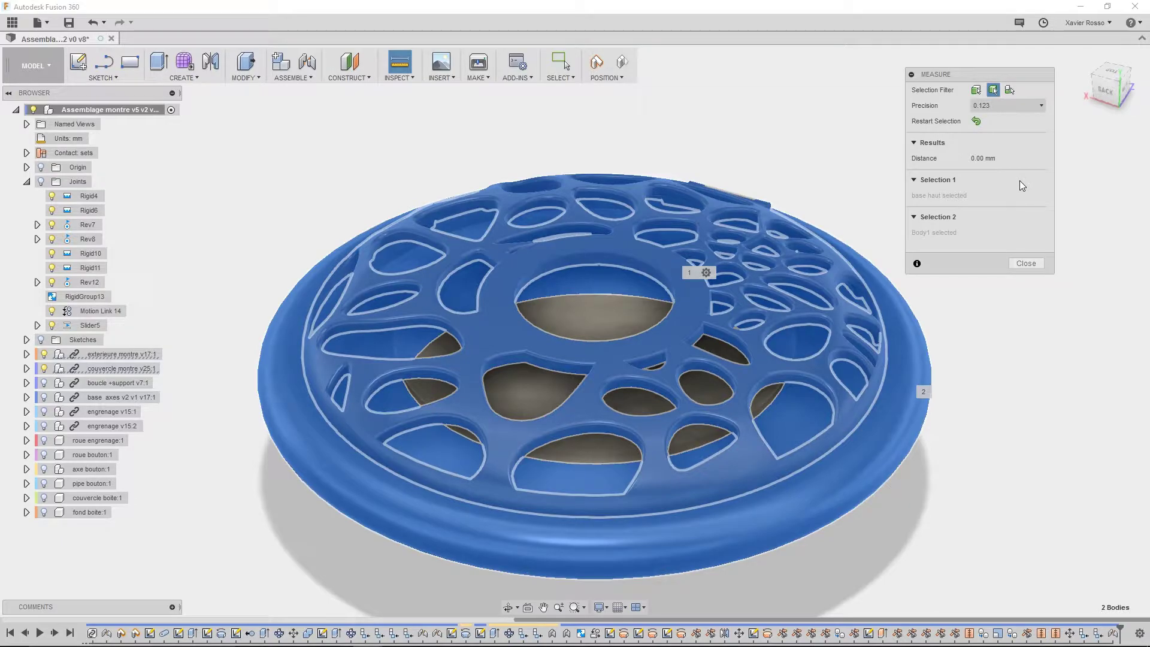
pyautogui.click(1026, 263)
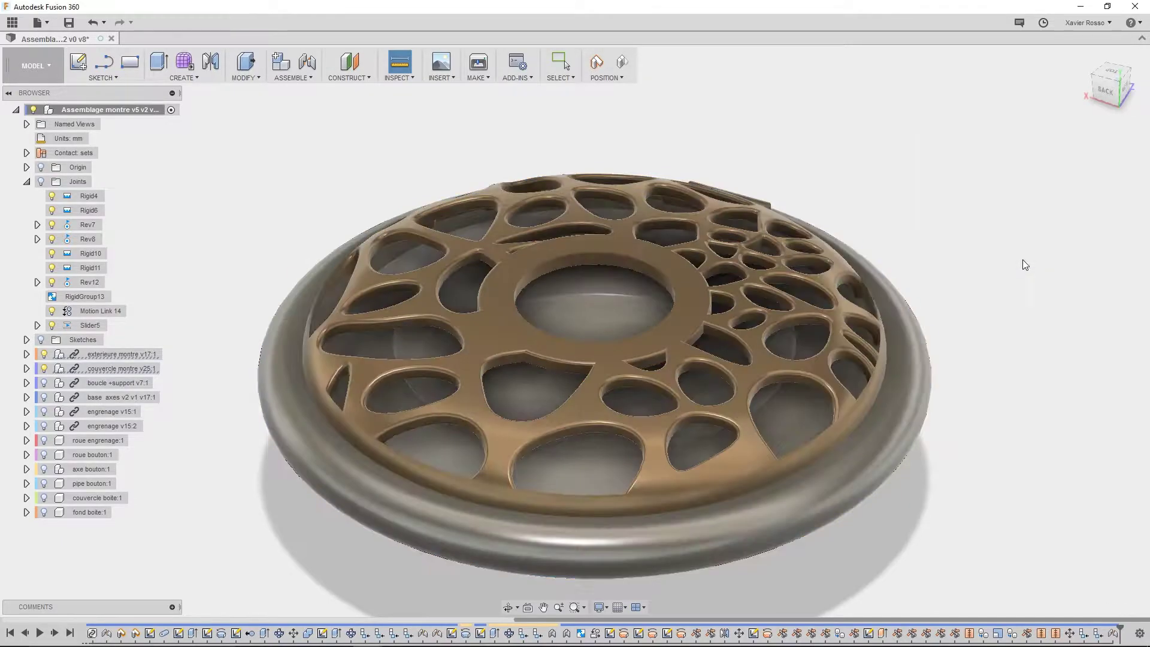
# Compute the interference between the openwork cover body and the outer case body.
pyautogui.scroll(-2, 992, 276)
pyautogui.moveTo(971, 267); pyautogui.dragTo(935, 272, button='middle')
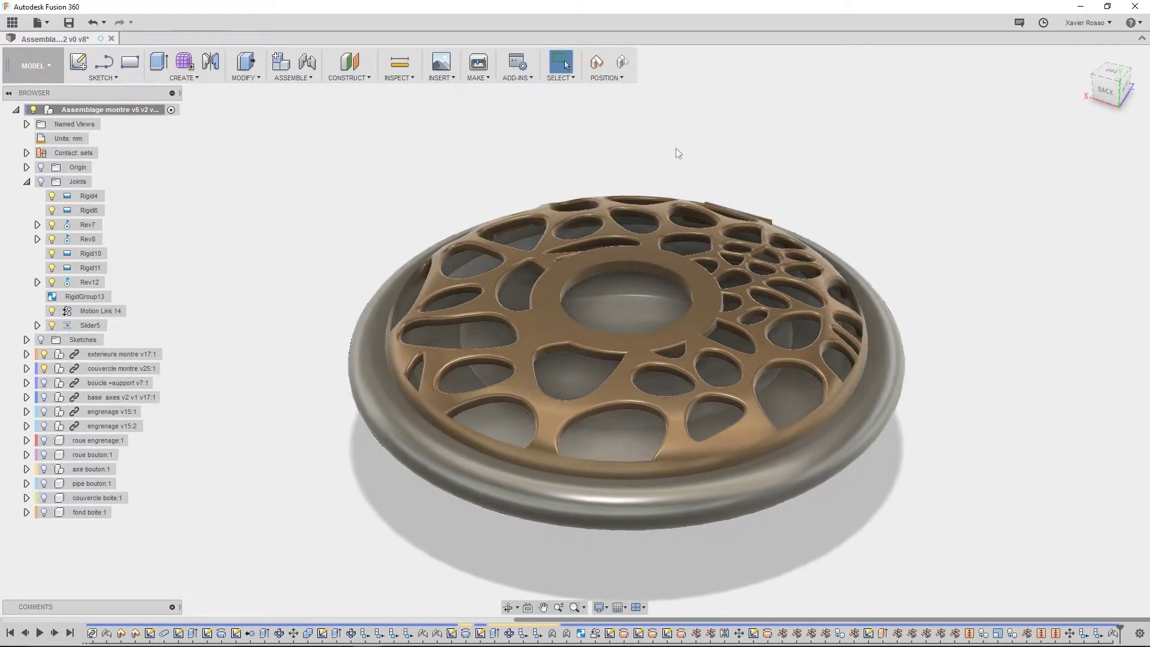
pyautogui.click(408, 78)
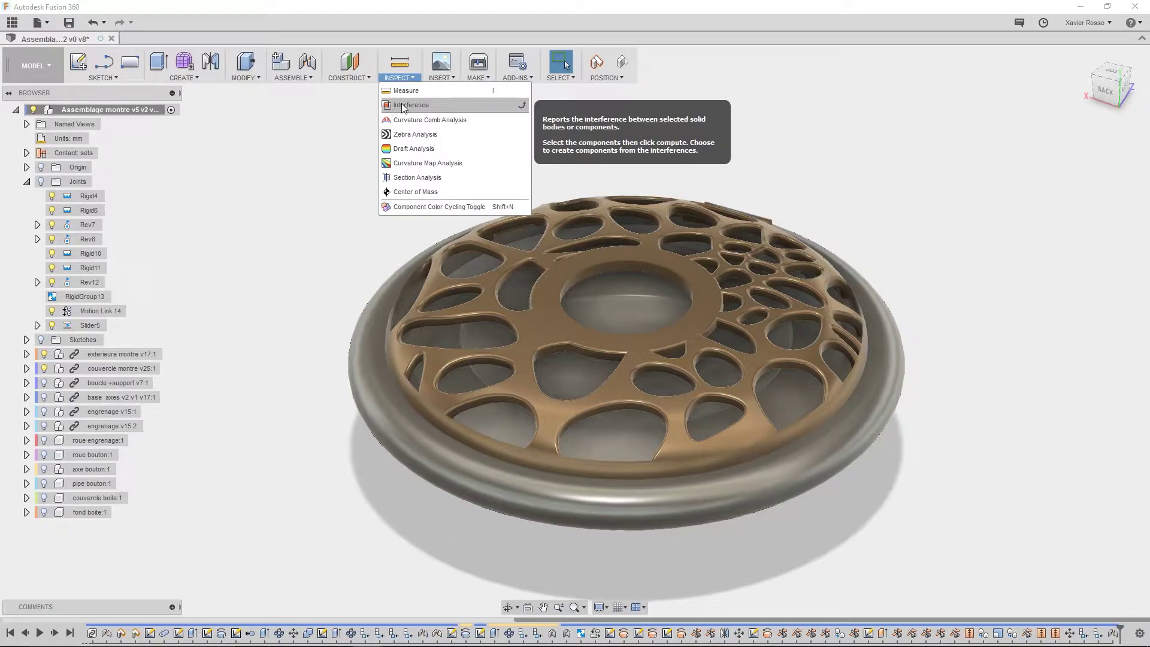
pyautogui.click(403, 106)
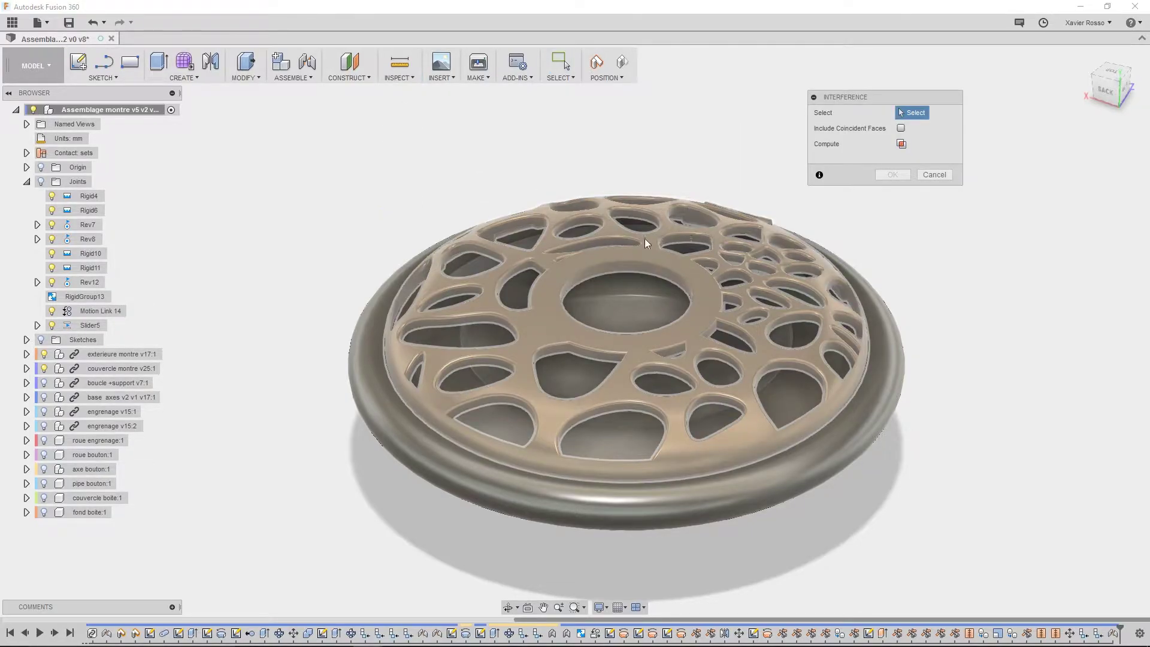
pyautogui.click(637, 283)
pyautogui.click(868, 391)
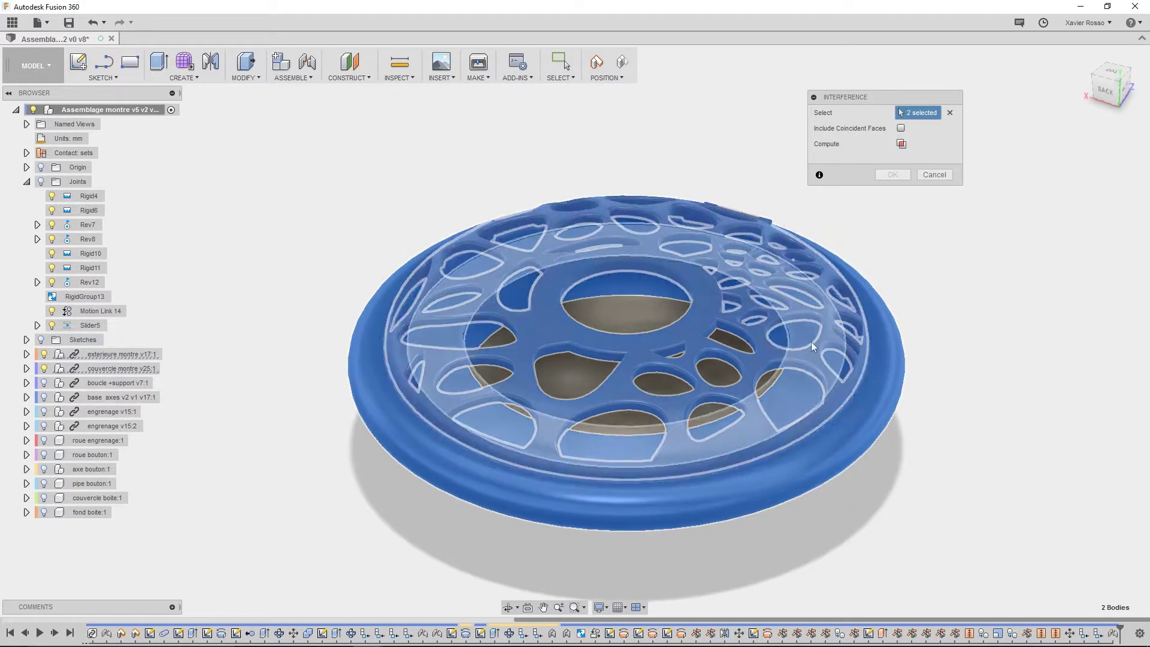
pyautogui.click(901, 143)
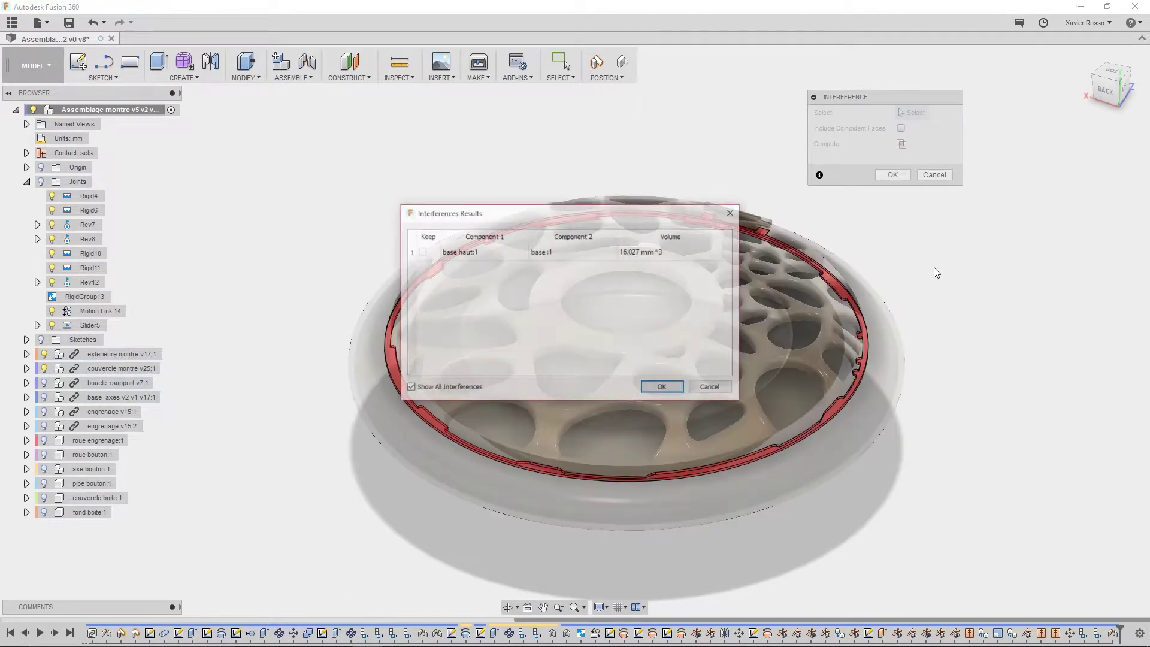
# Examine the interference region between the cover and outer case from above and close up in the left view, and close the results.
pyautogui.moveTo(640, 219); pyautogui.dragTo(939, 221)
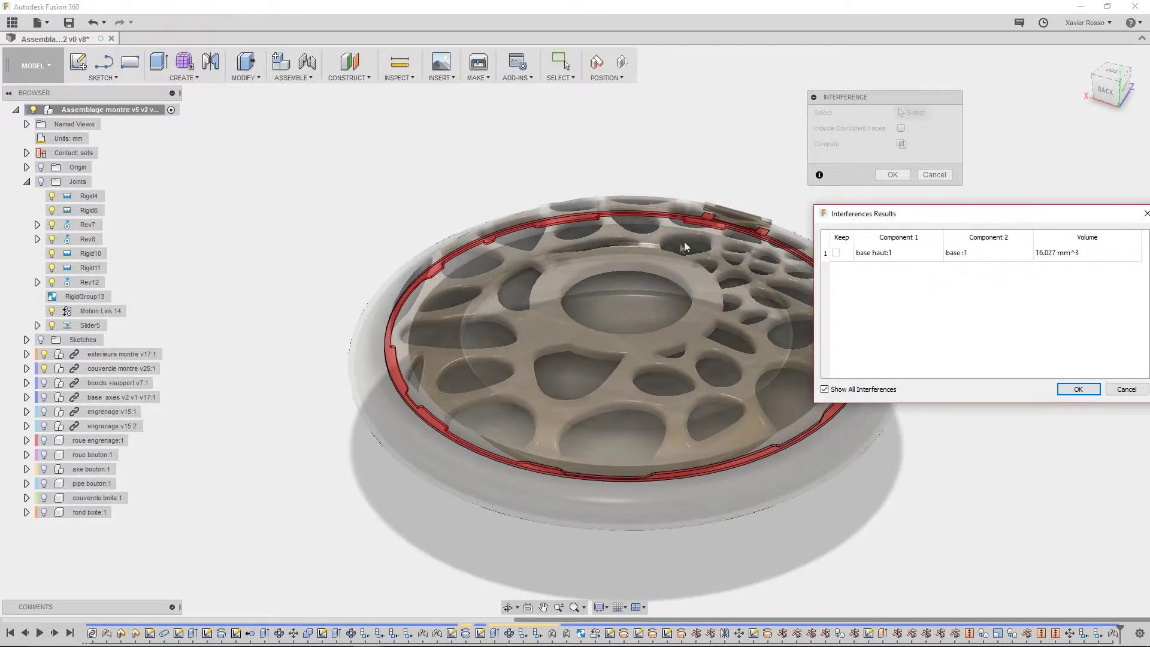
pyautogui.scroll(5, 484, 309)
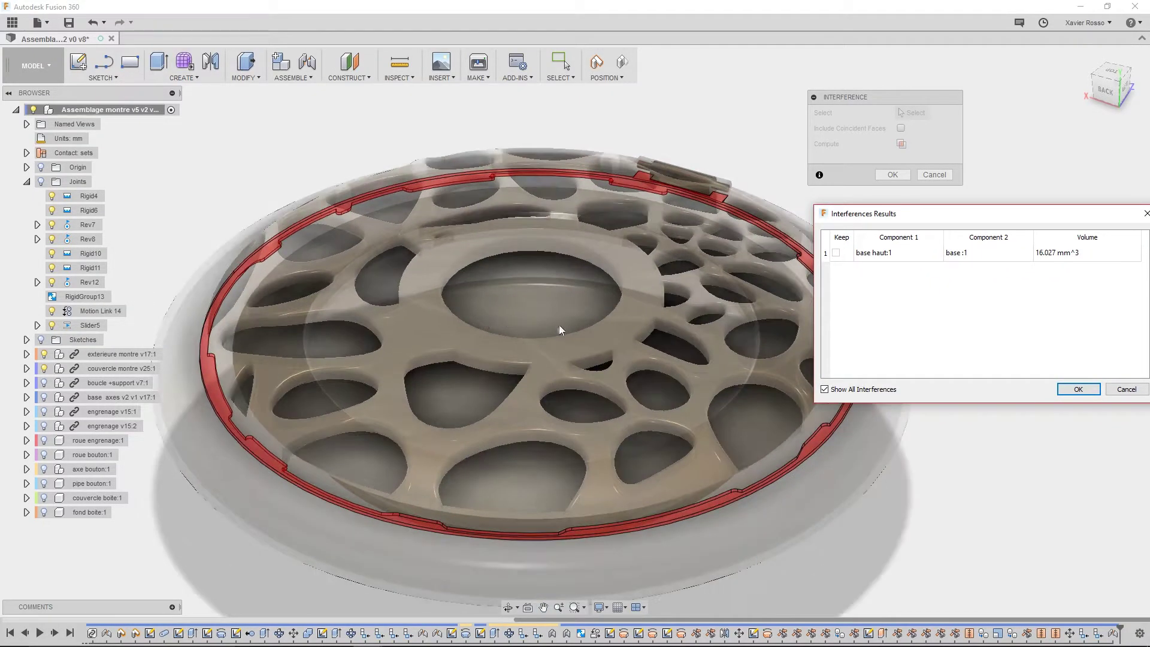
pyautogui.click(1128, 90)
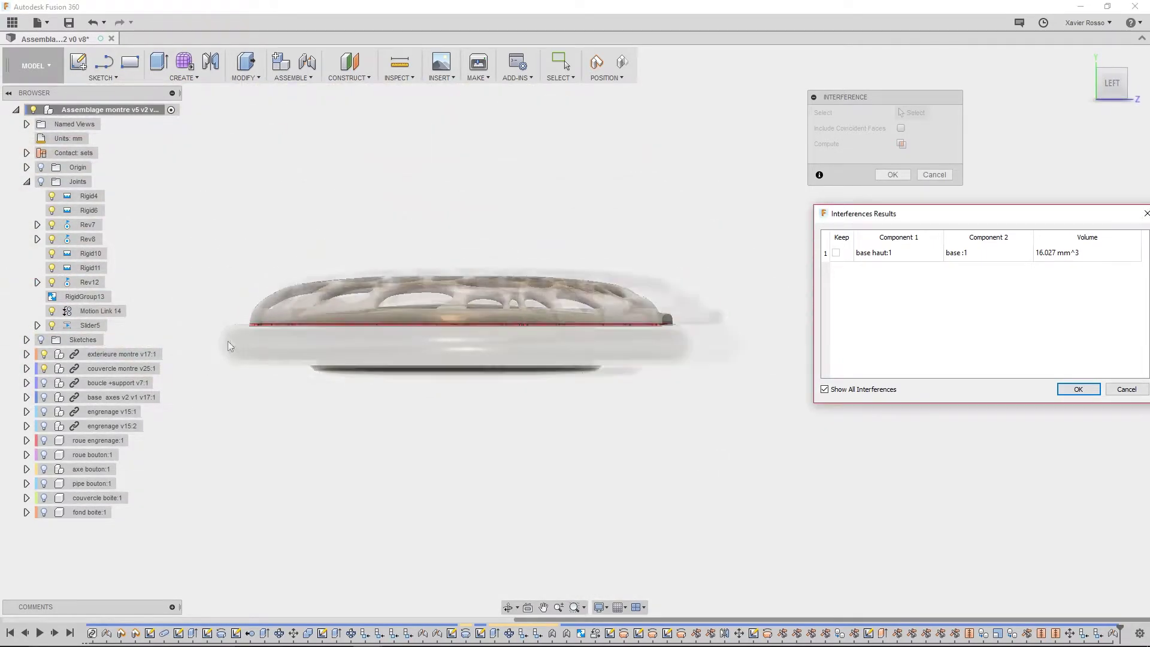
pyautogui.scroll(5, 227, 343)
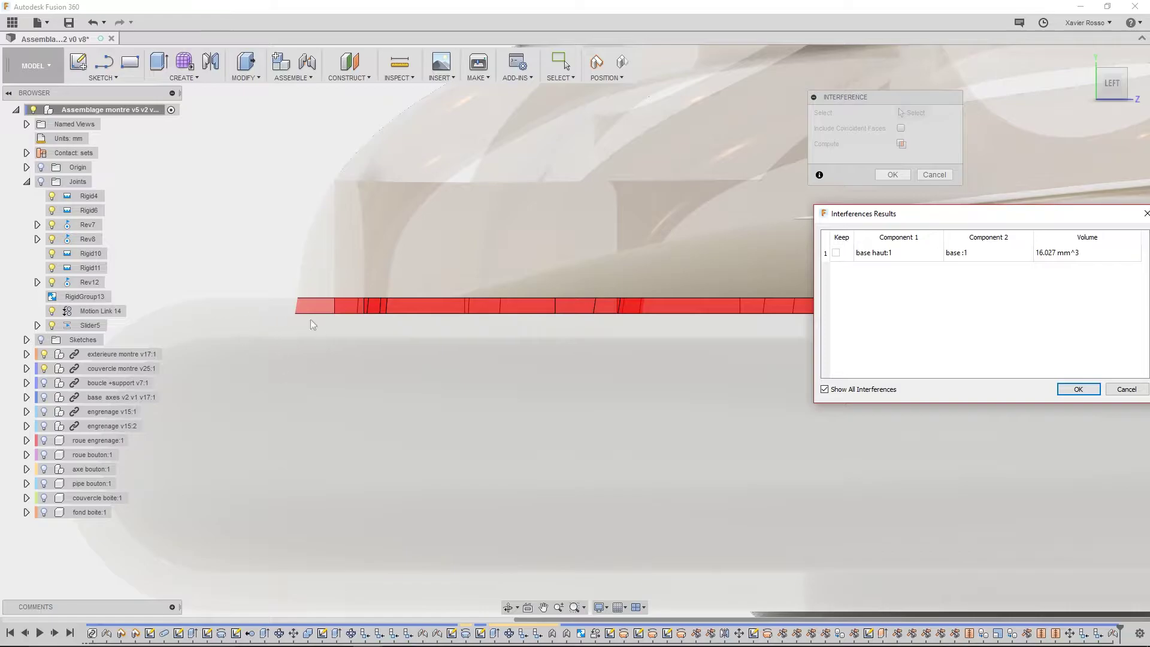
pyautogui.click(1078, 389)
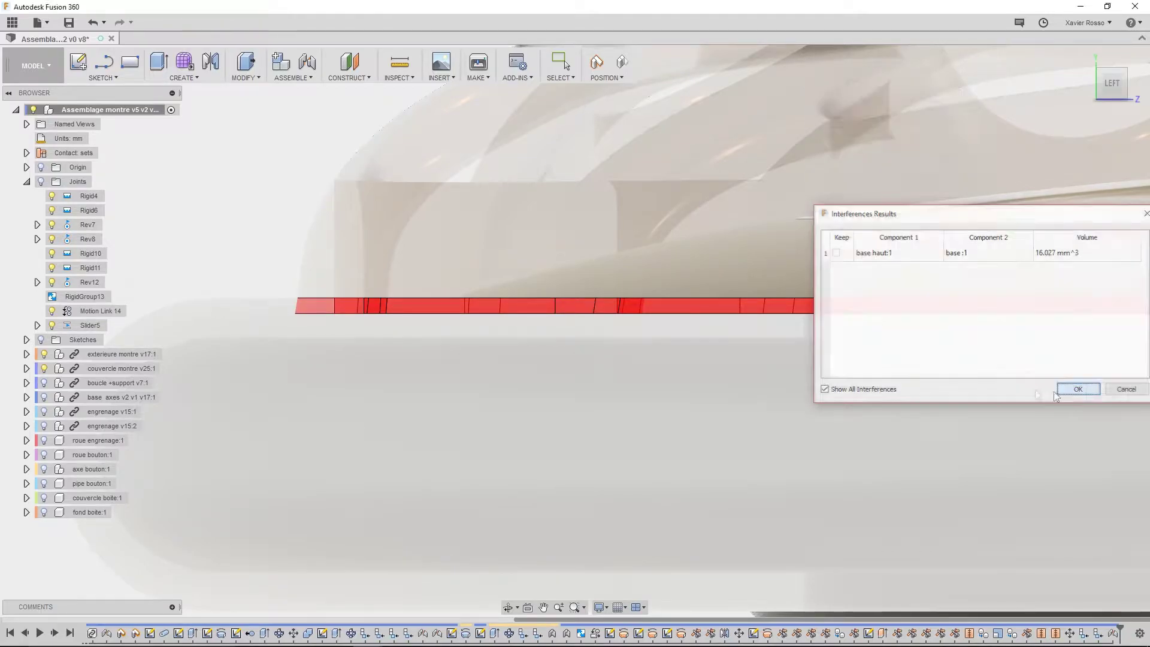
pyautogui.click(412, 79)
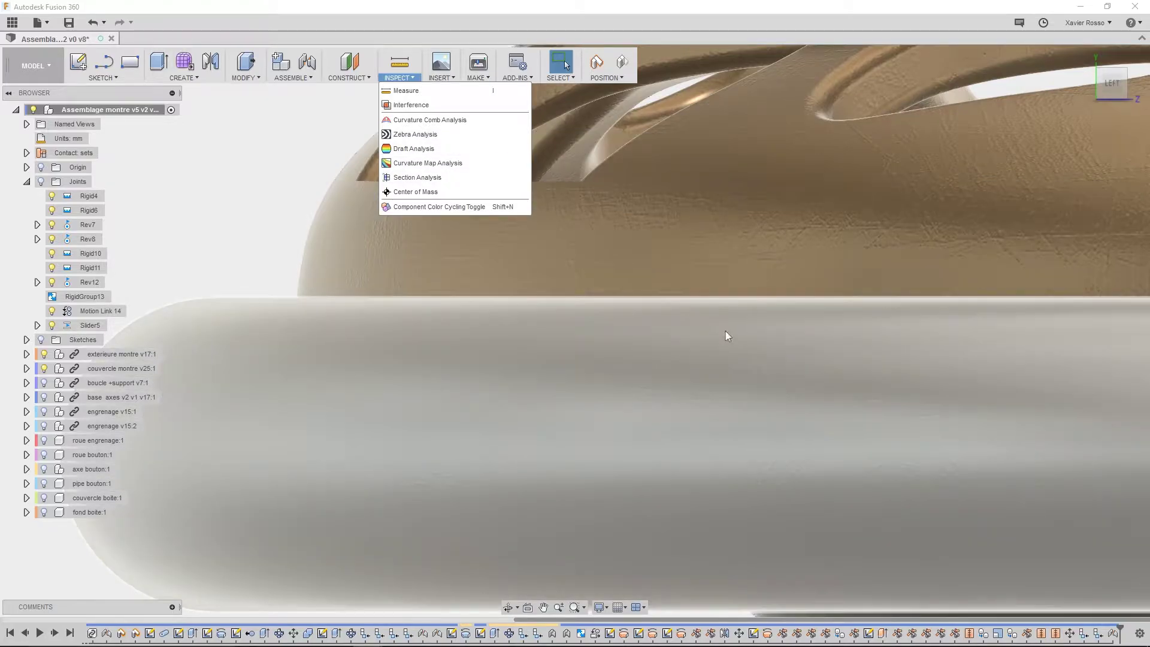
pyautogui.click(727, 336)
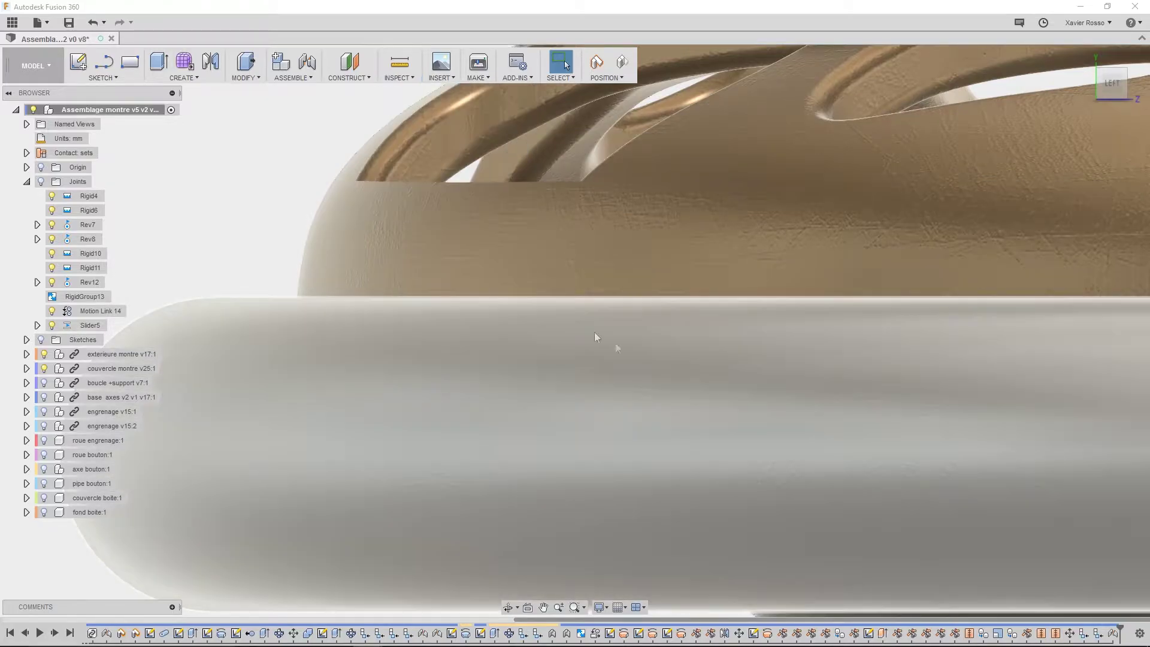
pyautogui.scroll(3, 492, 305)
pyautogui.scroll(-5, 709, 350)
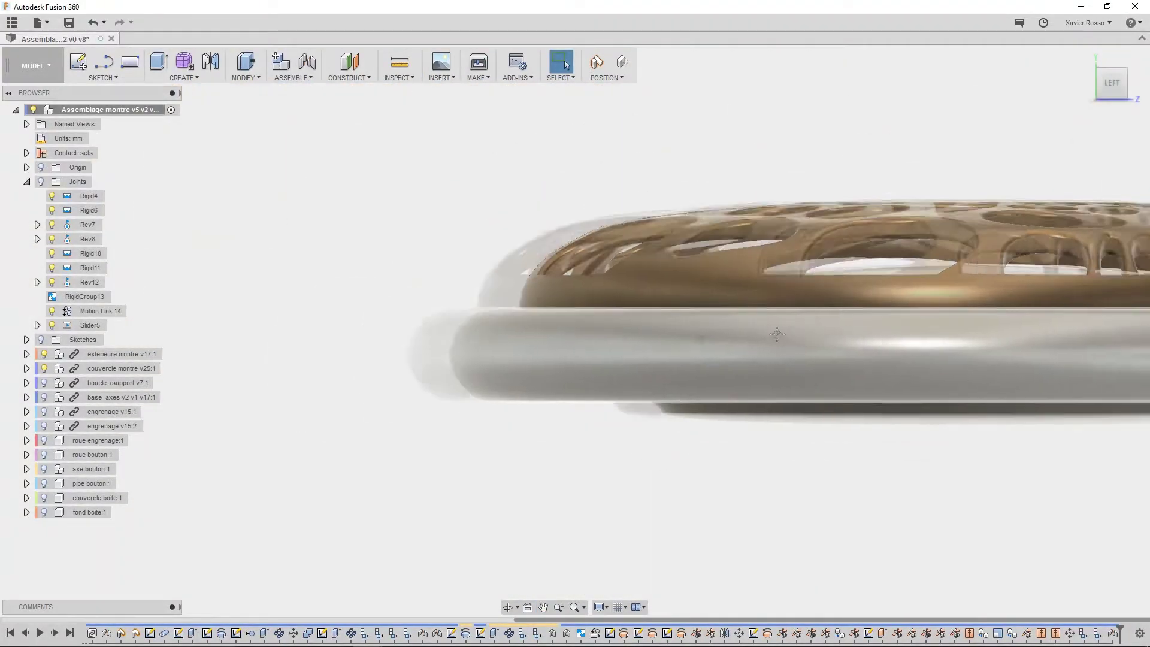
pyautogui.keyDown('shift'); pyautogui.moveTo(790, 366); pyautogui.dragTo(829, 415, button='middle'); pyautogui.keyUp('shift')
pyautogui.moveTo(821, 414); pyautogui.dragTo(745, 391, button='middle')
pyautogui.scroll(2, 678, 390)
pyautogui.moveTo(683, 324); pyautogui.dragTo(686, 352, button='middle')
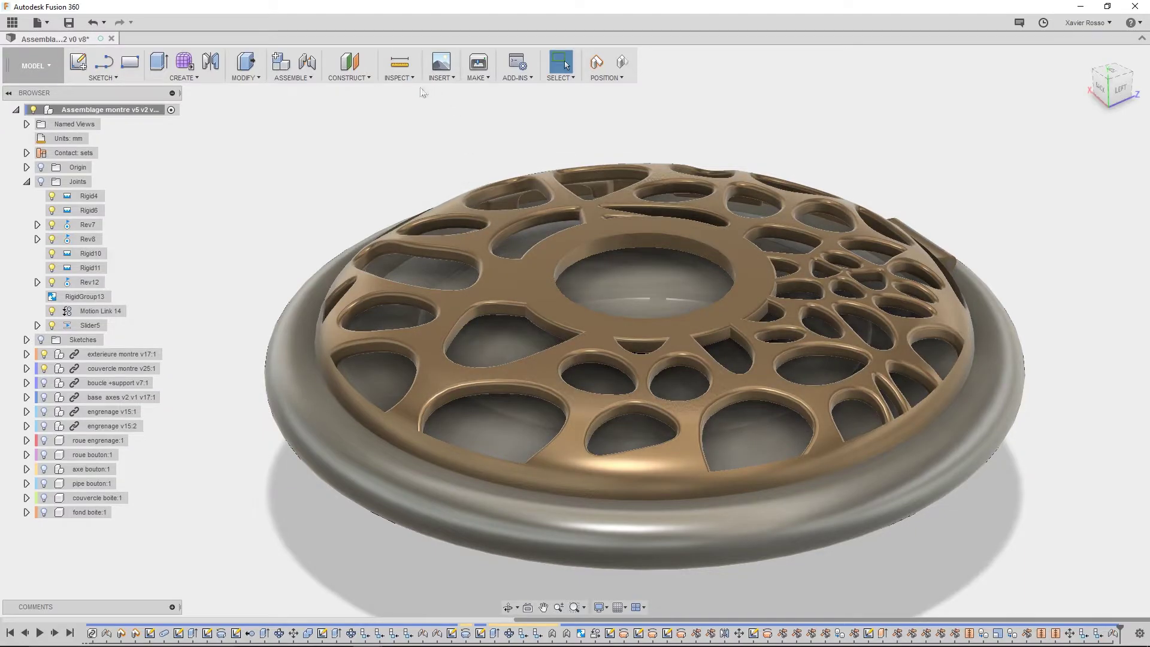
pyautogui.click(399, 76)
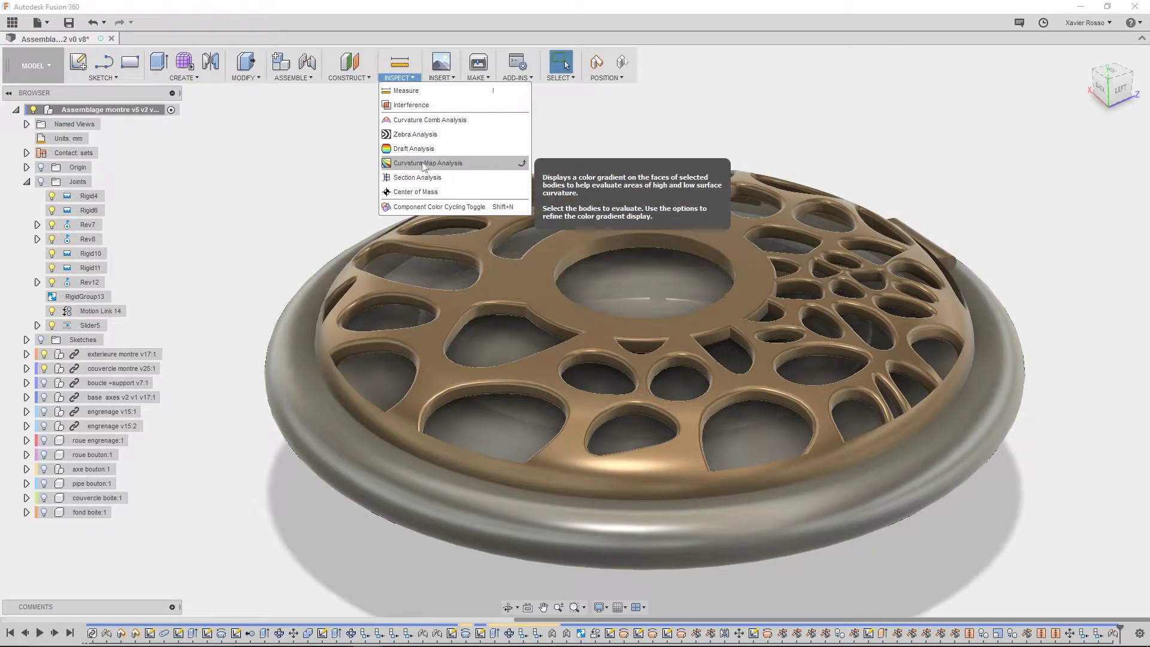
pyautogui.click(446, 149)
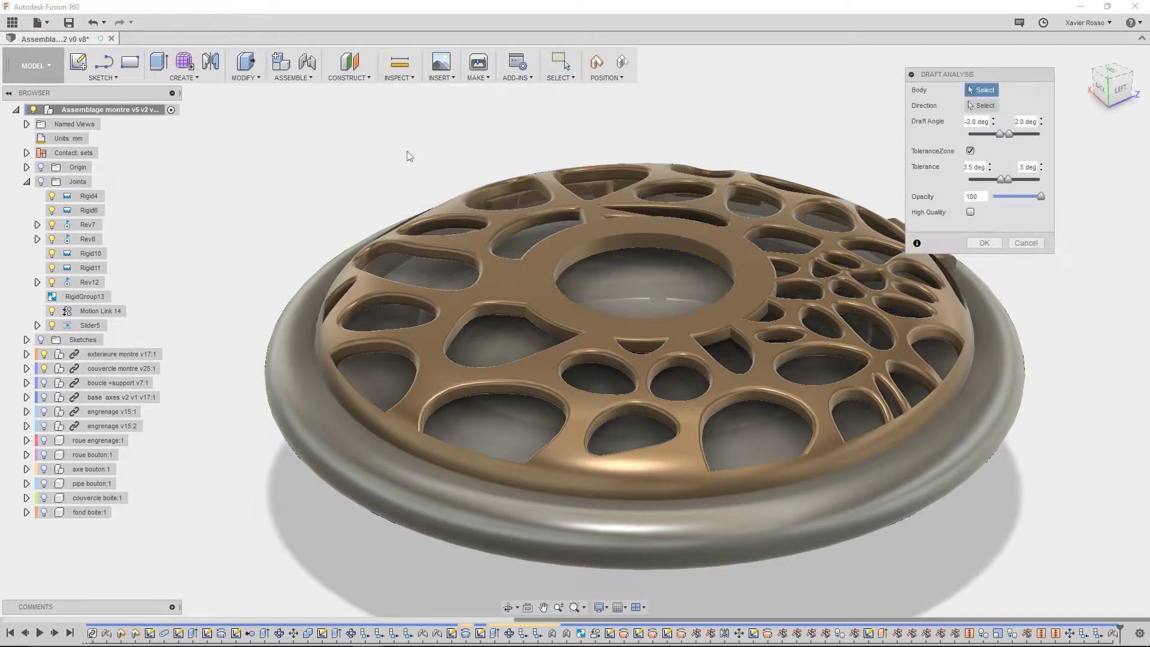
pyautogui.click(785, 441)
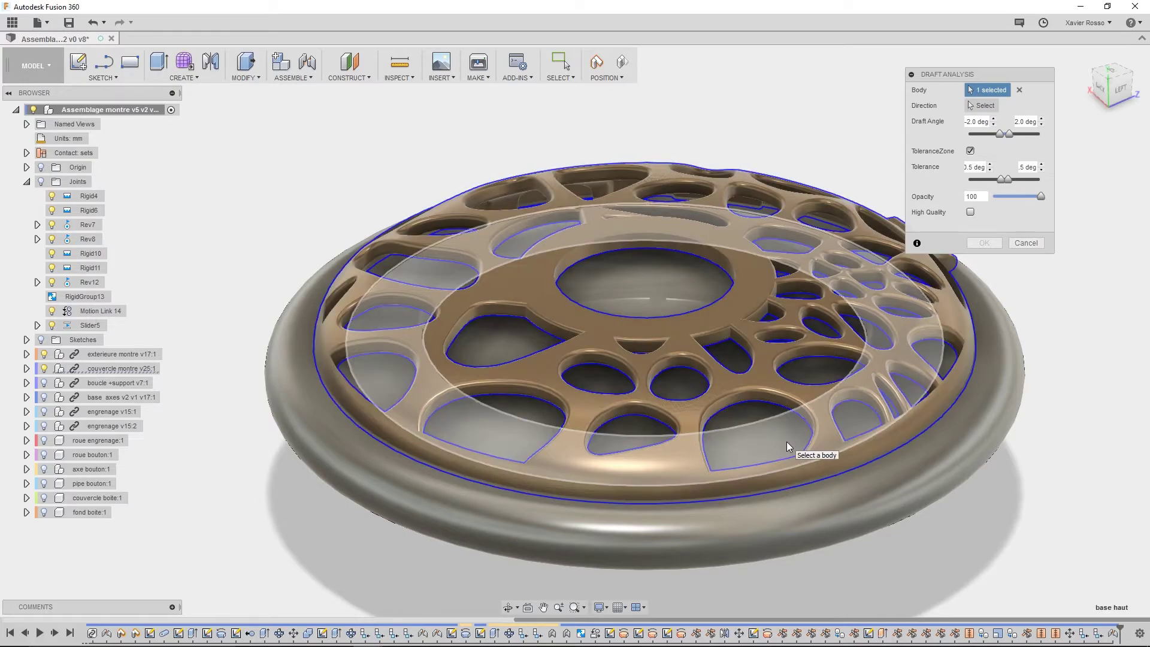
pyautogui.click(1026, 242)
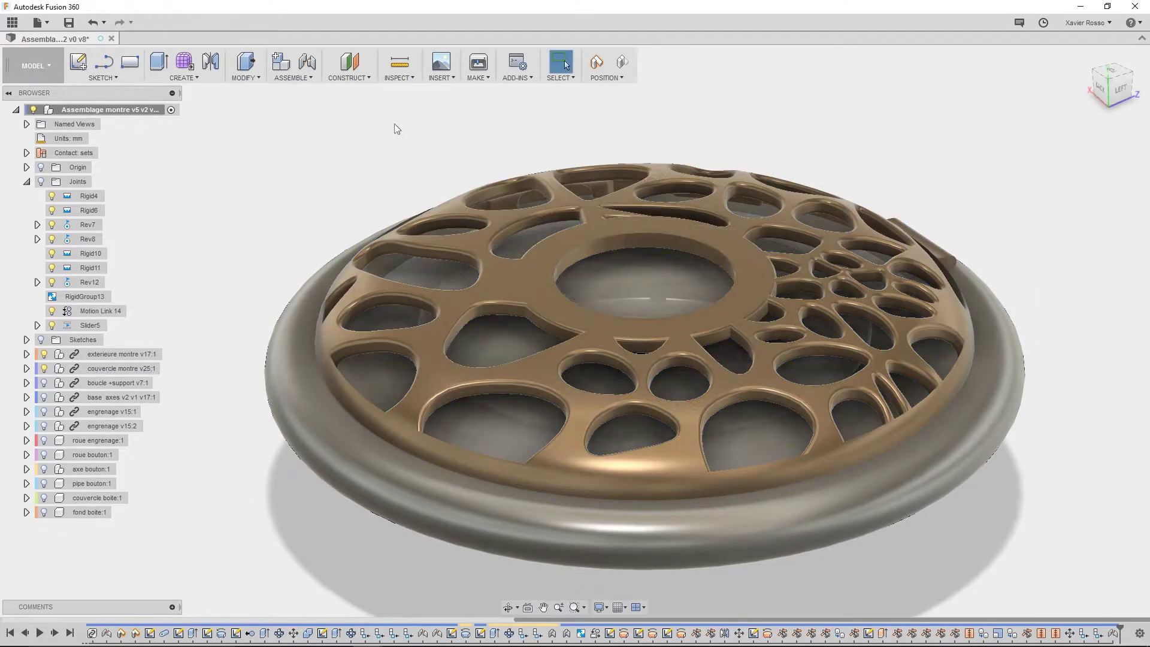
pyautogui.click(399, 69)
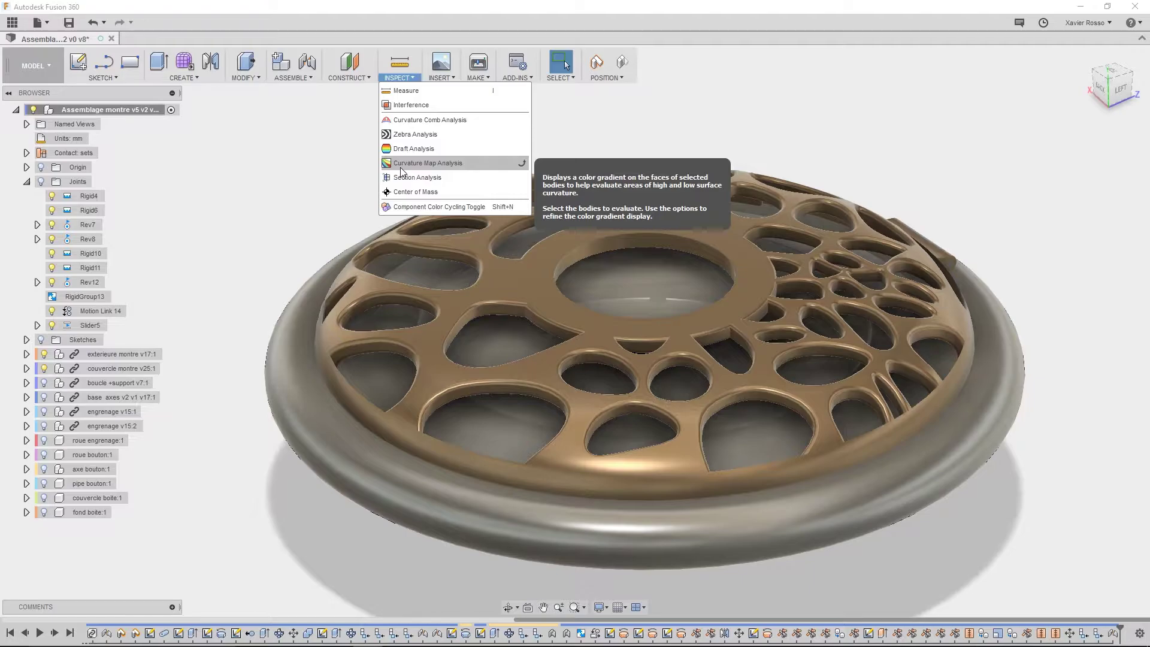
pyautogui.click(413, 149)
pyautogui.click(771, 349)
pyautogui.click(1023, 243)
# Run a Curvature Map Analysis on the openwork cover body with Smooth display and Gaussian type.
pyautogui.click(406, 80)
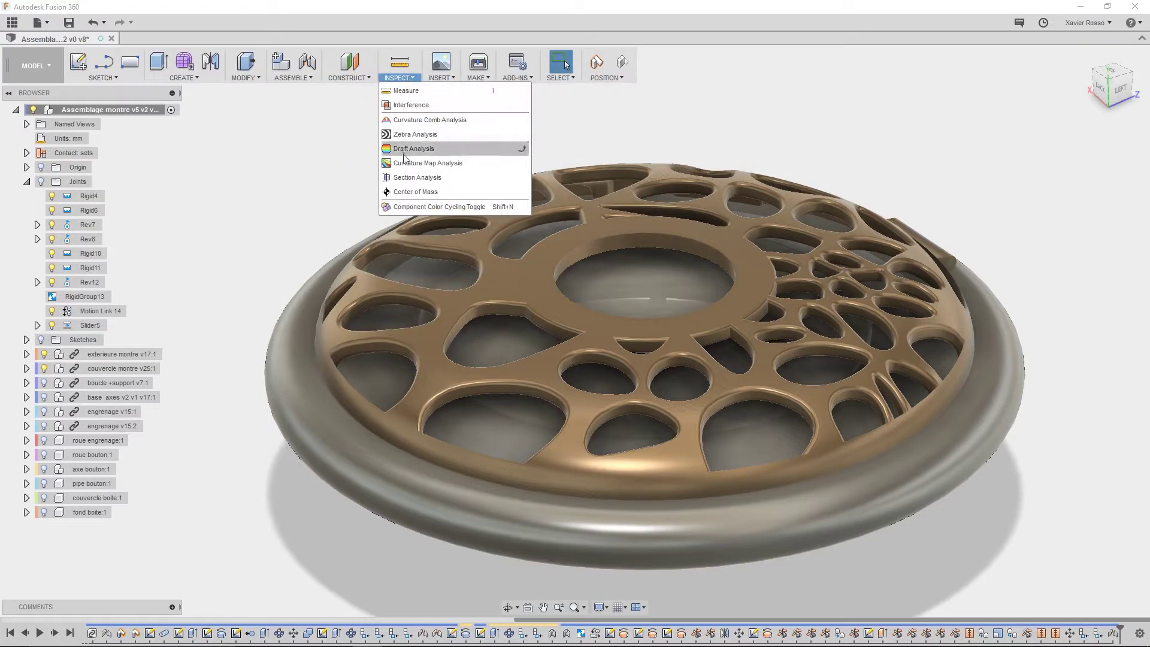
pyautogui.click(413, 163)
pyautogui.click(931, 309)
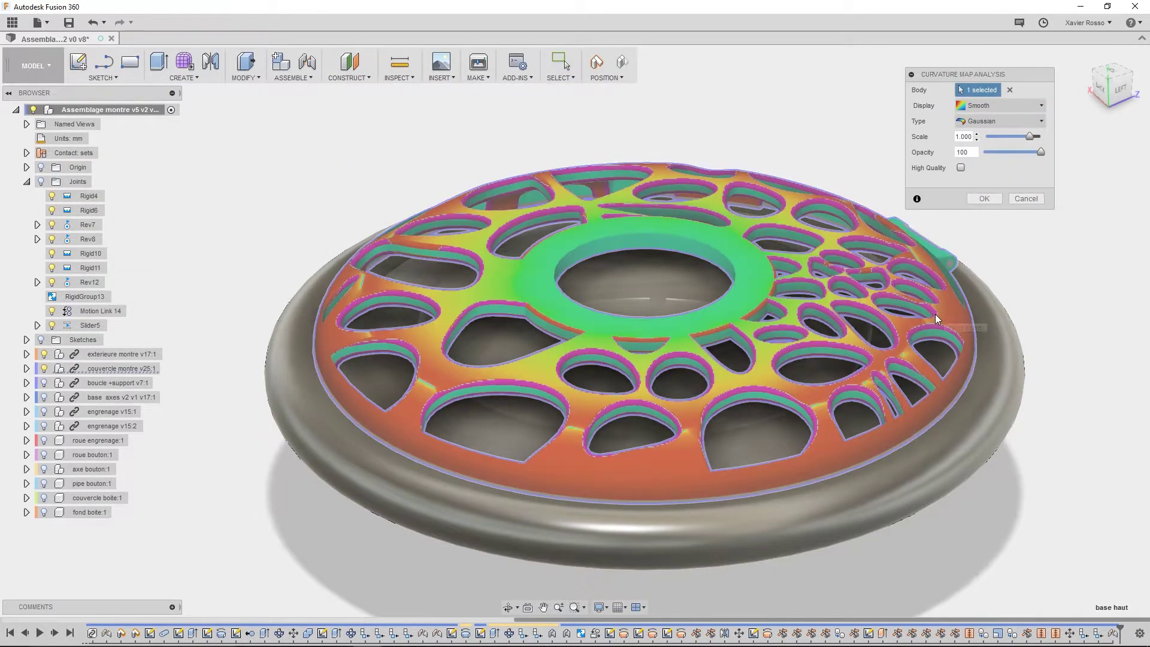
# Examine the curvature colours on the cover's central ring, openings and outer rim from several angles, and accept the analysis.
pyautogui.keyDown('shift'); pyautogui.moveTo(705, 380); pyautogui.dragTo(522, 375, button='middle'); pyautogui.keyUp('shift')
pyautogui.keyDown('shift'); pyautogui.moveTo(580, 426); pyautogui.dragTo(537, 283, button='middle'); pyautogui.keyUp('shift')
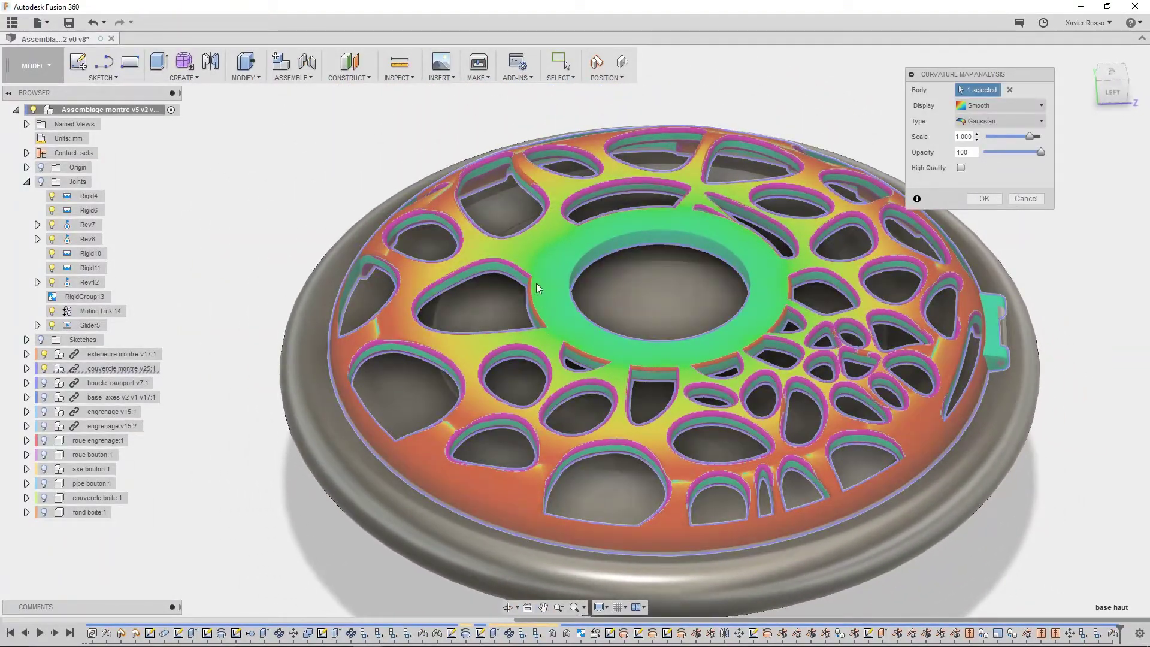
pyautogui.scroll(4, 539, 299)
pyautogui.scroll(-3, 548, 339)
pyautogui.scroll(3, 524, 321)
pyautogui.moveTo(523, 321); pyautogui.dragTo(515, 362, button='middle')
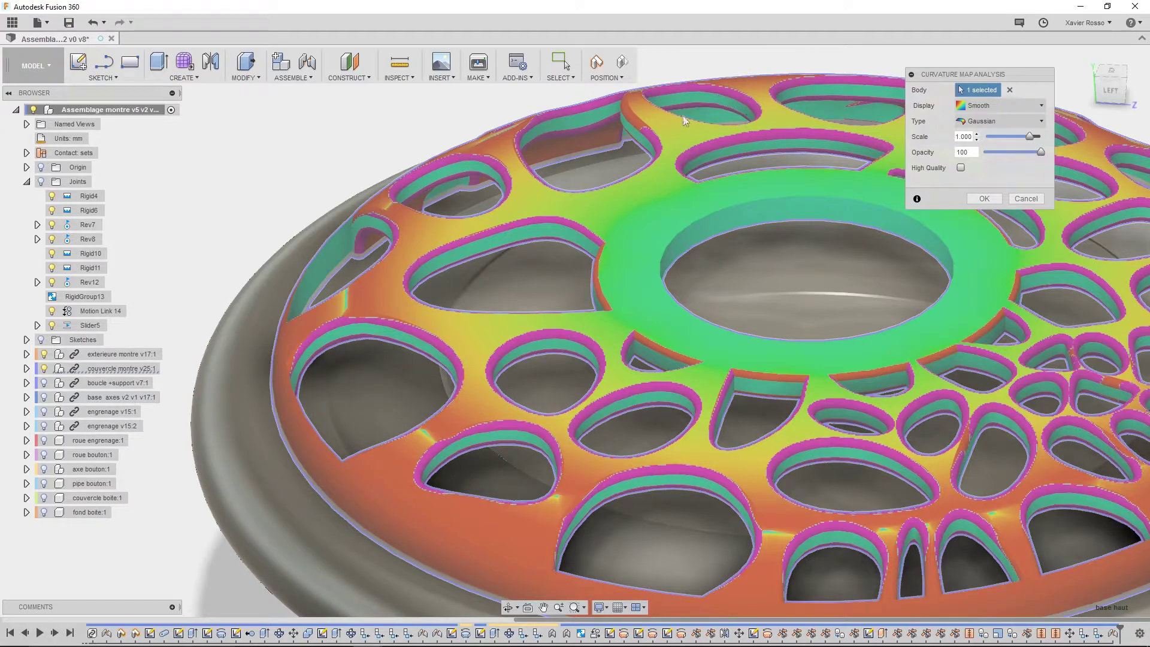
pyautogui.moveTo(814, 128); pyautogui.dragTo(750, 136, button='middle')
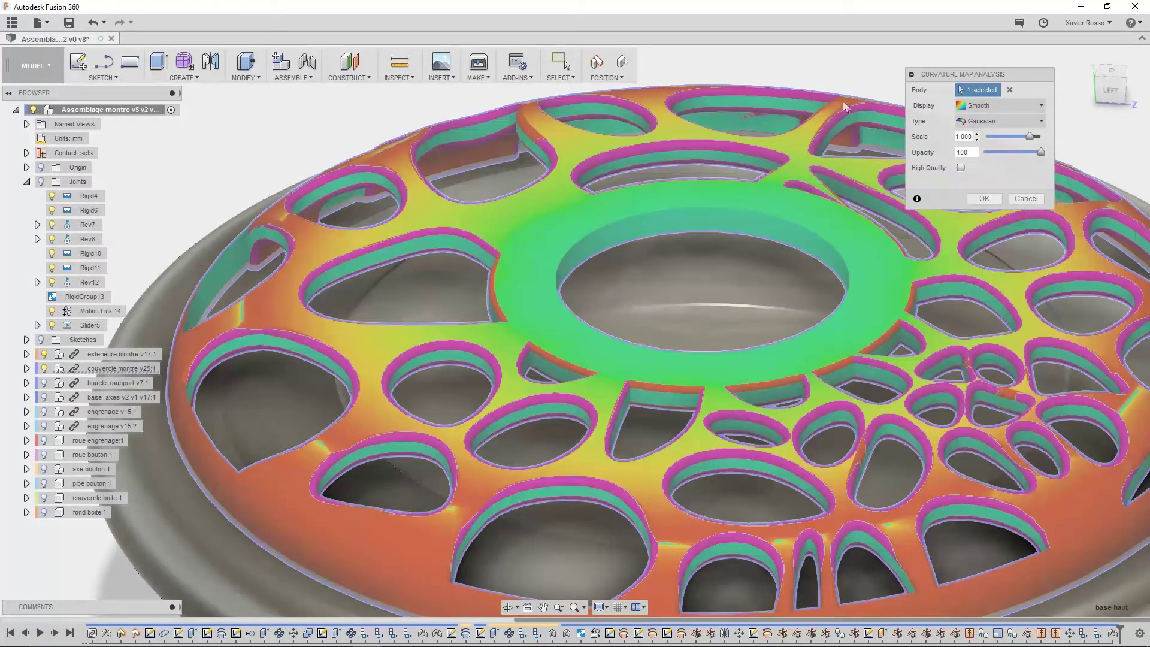
pyautogui.scroll(-4, 826, 367)
pyautogui.scroll(1, 842, 376)
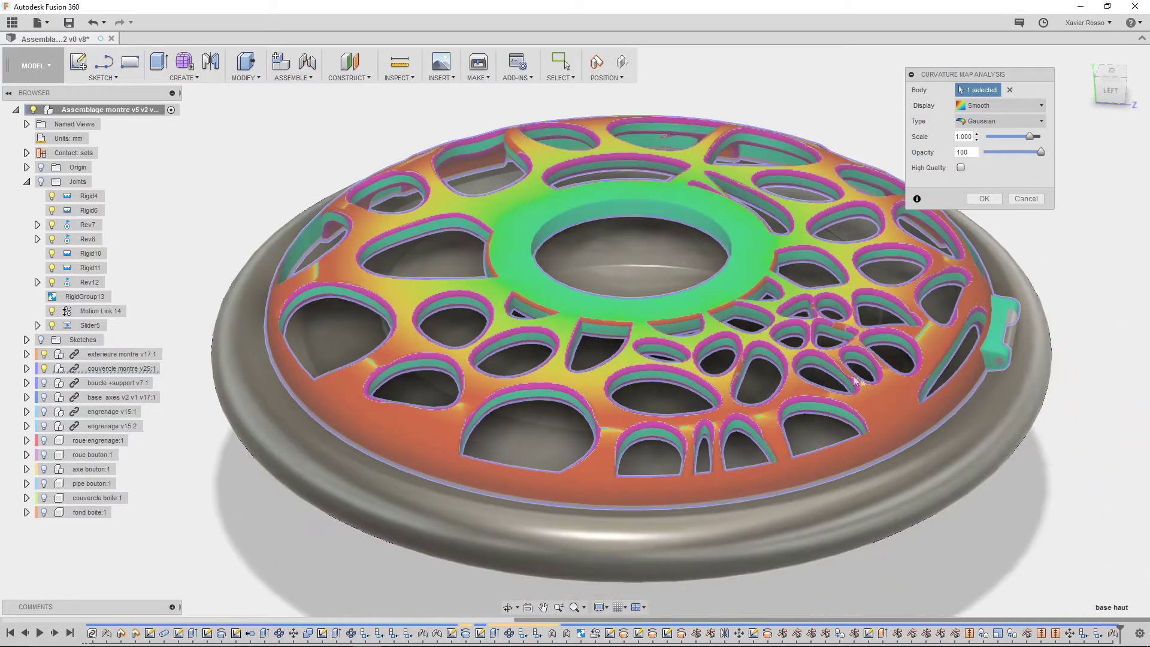
pyautogui.keyDown('shift'); pyautogui.moveTo(742, 257); pyautogui.dragTo(971, 359, button='middle'); pyautogui.keyUp('shift')
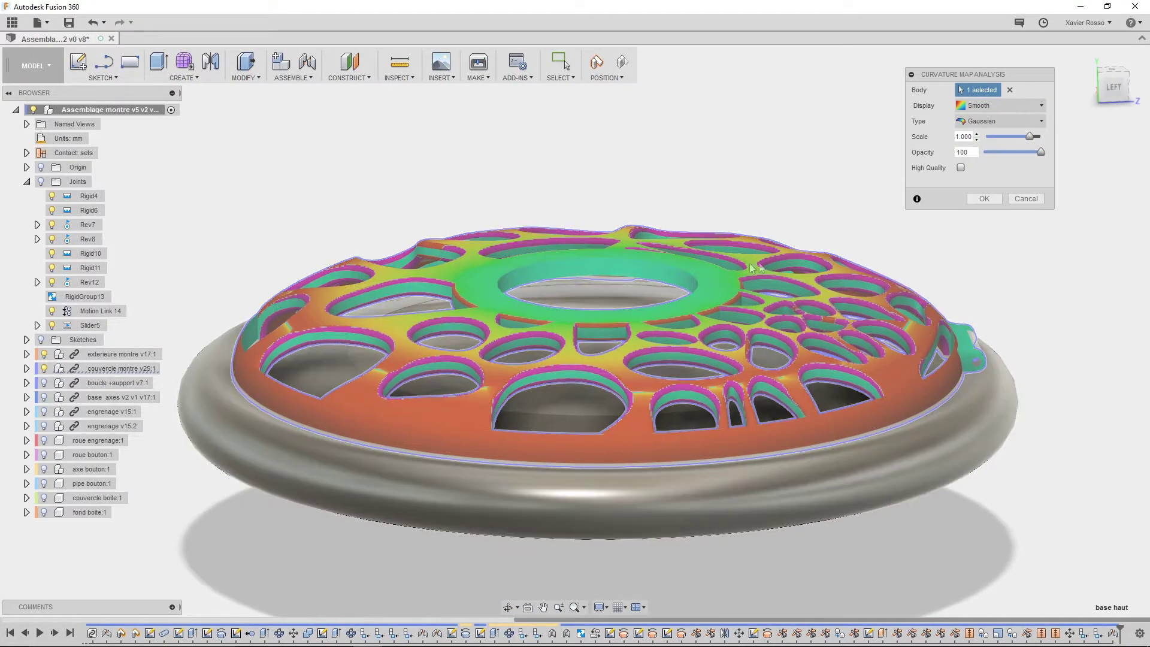
pyautogui.moveTo(1029, 138)
pyautogui.mouseDown()
pyautogui.moveTo(992, 138)
pyautogui.moveTo(1029, 138)
pyautogui.mouseUp()
pyautogui.click(998, 202)
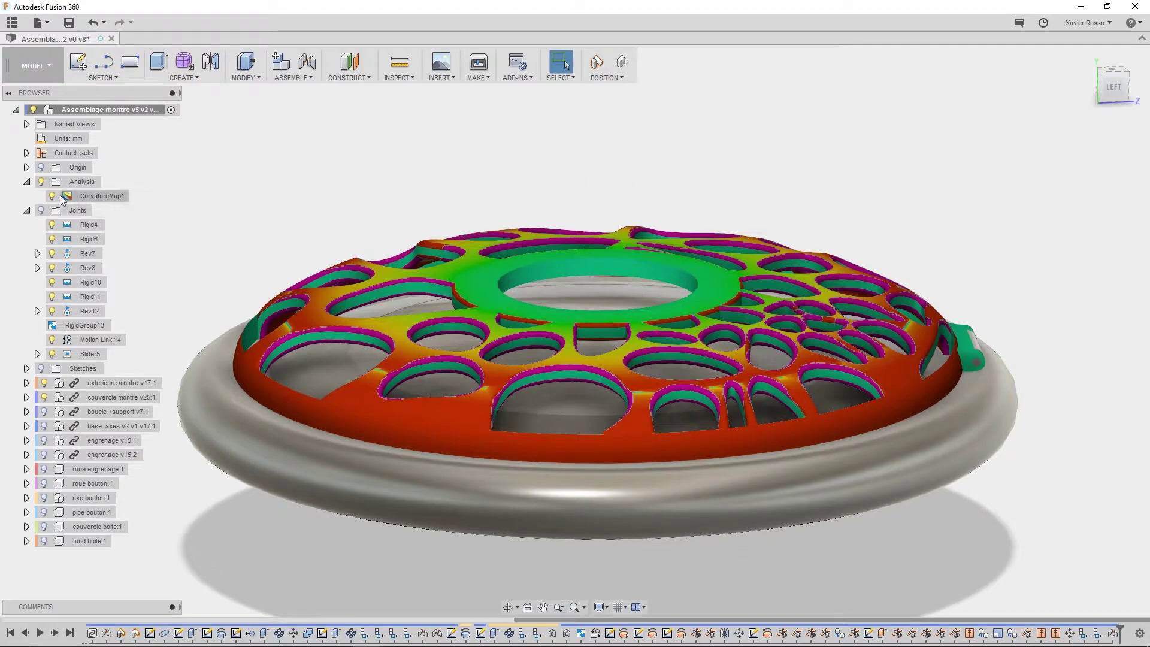
# Delete the CurvatureMap1 analysis.
pyautogui.rightClick(88, 195)
pyautogui.click(80, 186)
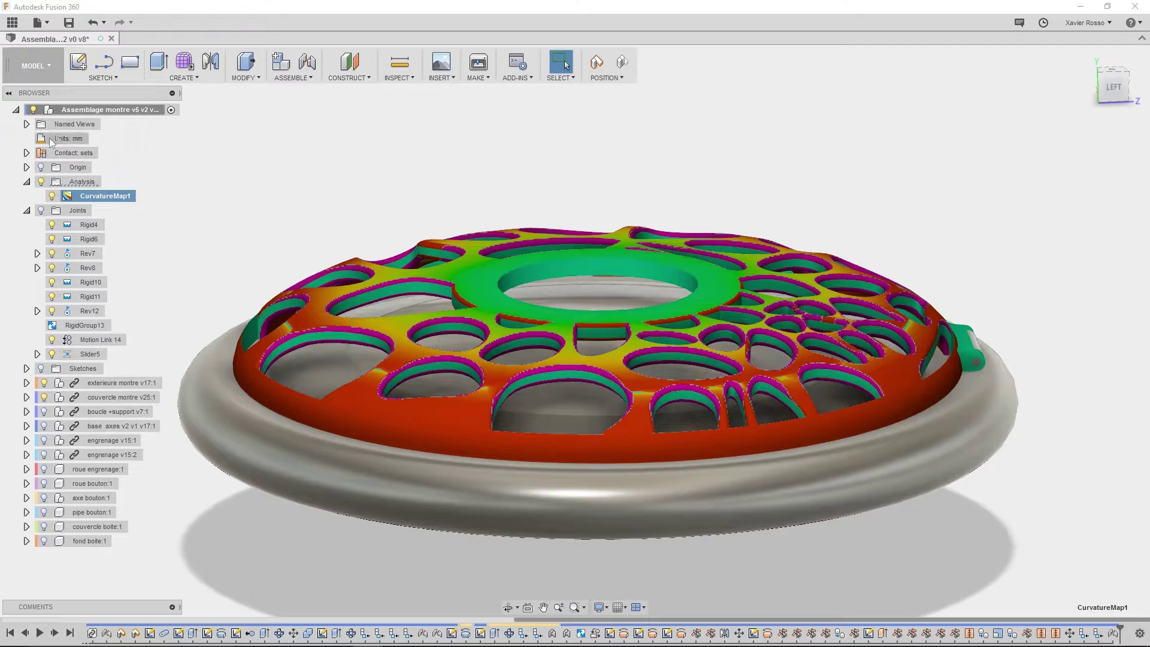
pyautogui.click(94, 197)
pyautogui.press('Escape')
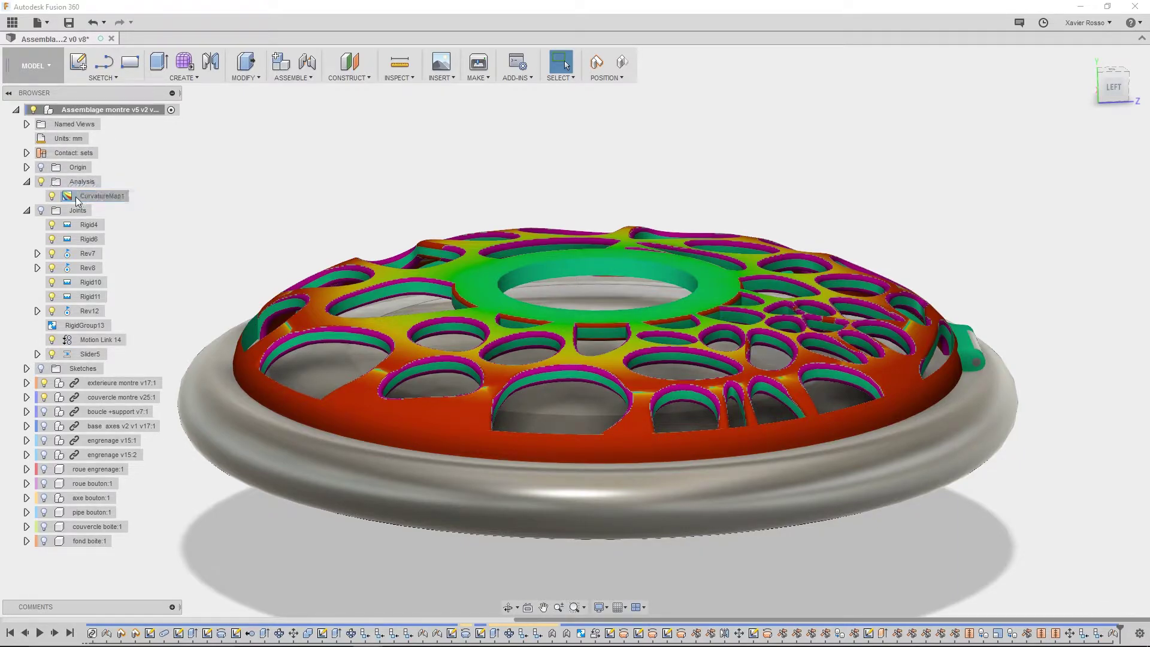
pyautogui.rightClick(76, 197)
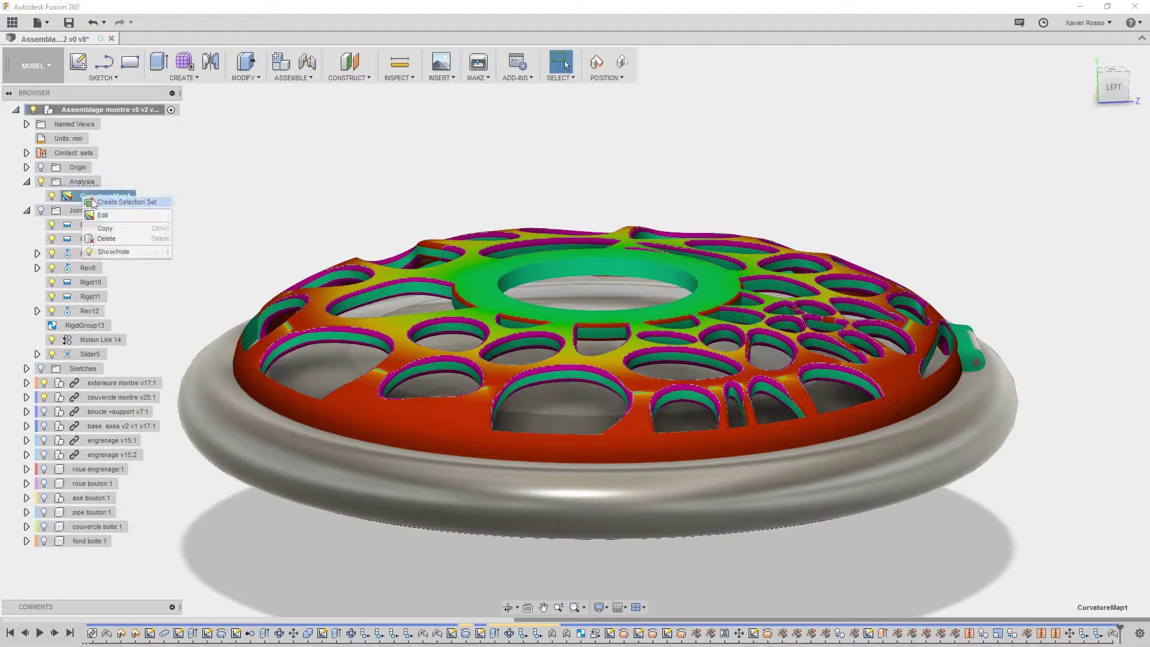
pyautogui.click(106, 239)
# Examine the cover's openings and rounded edges up close around the central ring.
pyautogui.click(415, 79)
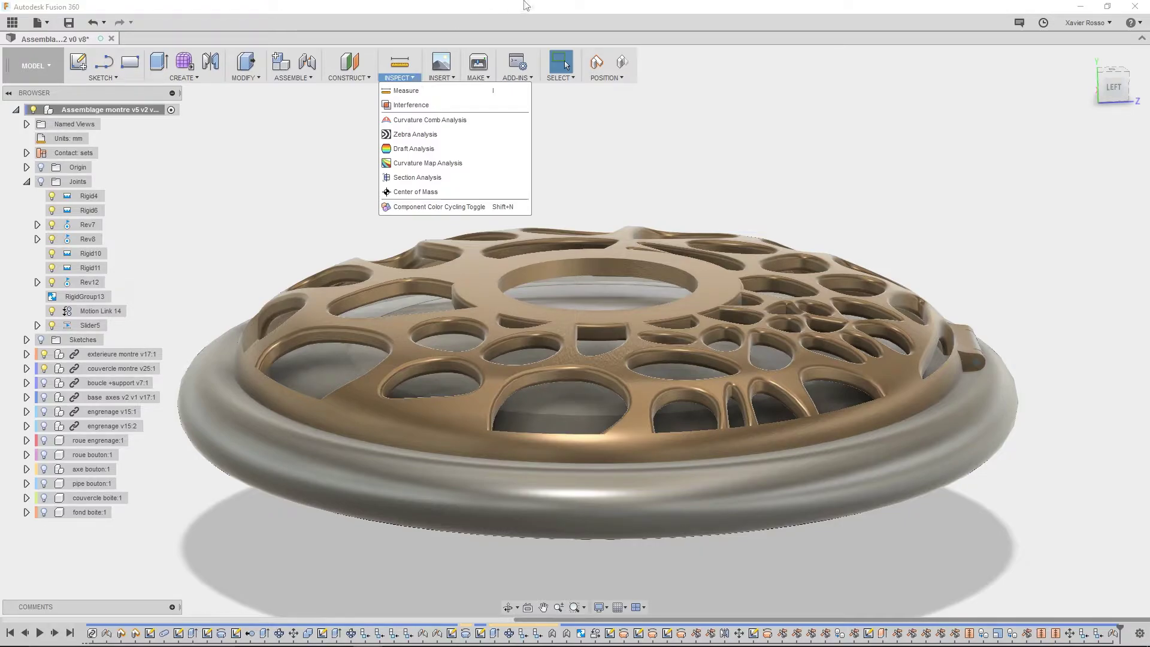
pyautogui.moveTo(785, 239); pyautogui.dragTo(694, 258, button='middle')
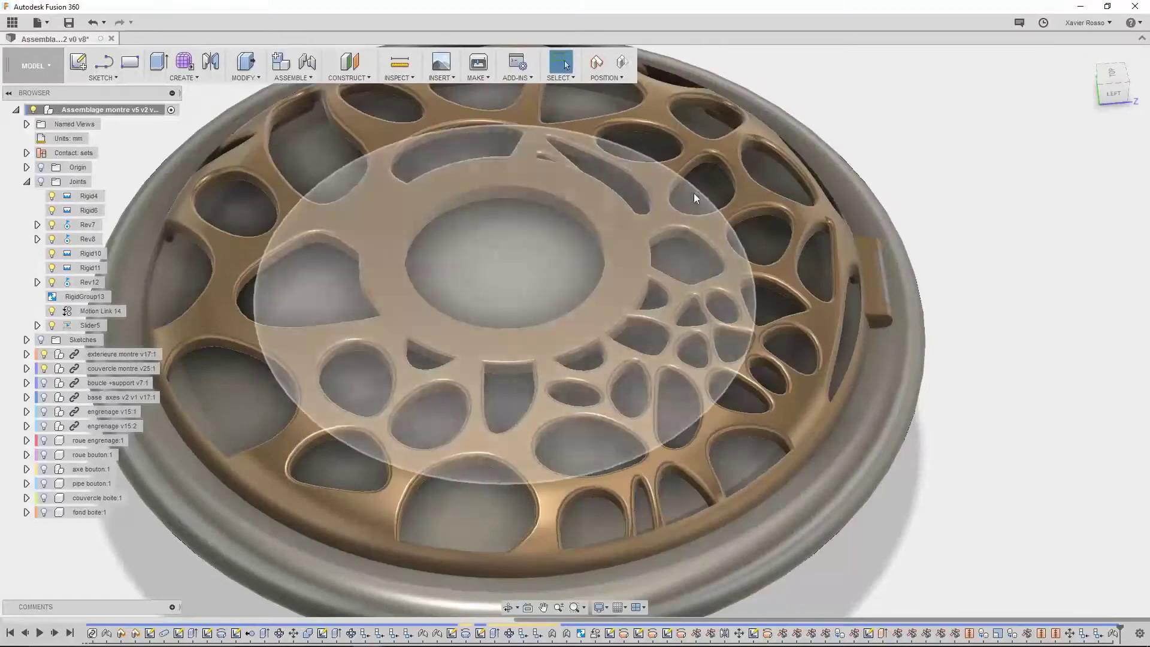
pyautogui.scroll(5, 693, 198)
pyautogui.keyDown('shift'); pyautogui.moveTo(689, 339); pyautogui.dragTo(666, 371, button='middle'); pyautogui.keyUp('shift')
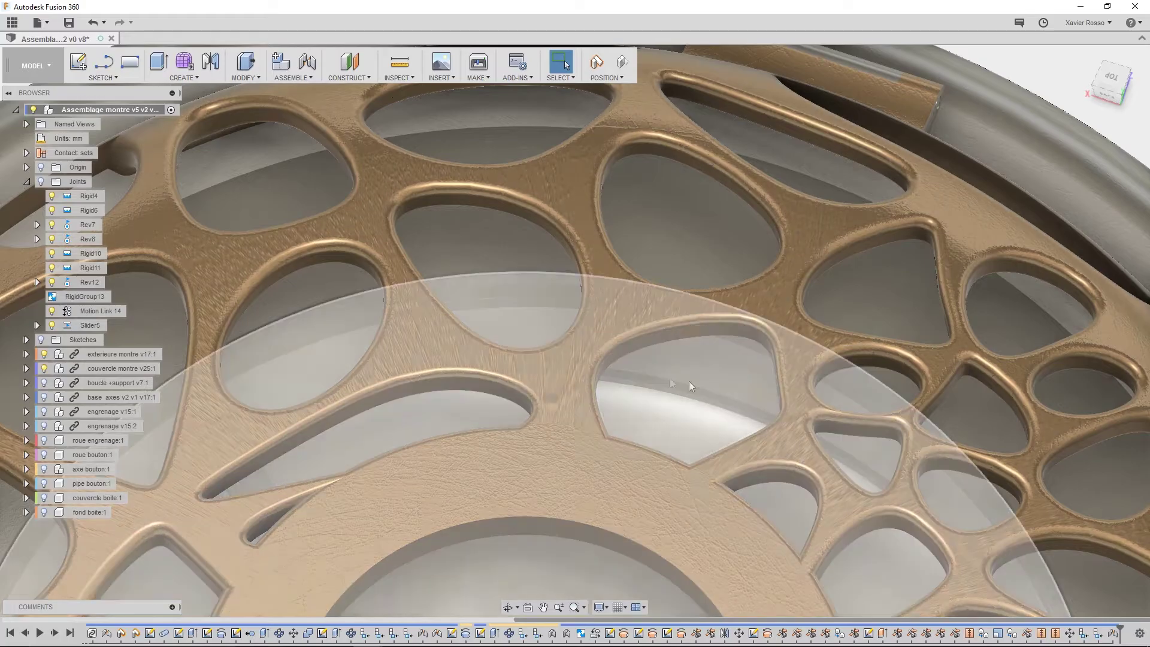
pyautogui.moveTo(535, 298); pyautogui.dragTo(743, 262, button='middle')
pyautogui.moveTo(500, 367); pyautogui.dragTo(505, 279, button='middle')
pyautogui.keyDown('shift'); pyautogui.moveTo(587, 349); pyautogui.dragTo(589, 255, button='middle'); pyautogui.keyUp('shift')
pyautogui.moveTo(749, 335); pyautogui.dragTo(563, 264, button='middle')
pyautogui.keyDown('shift'); pyautogui.moveTo(563, 264); pyautogui.dragTo(556, 290, button='middle'); pyautogui.keyUp('shift')
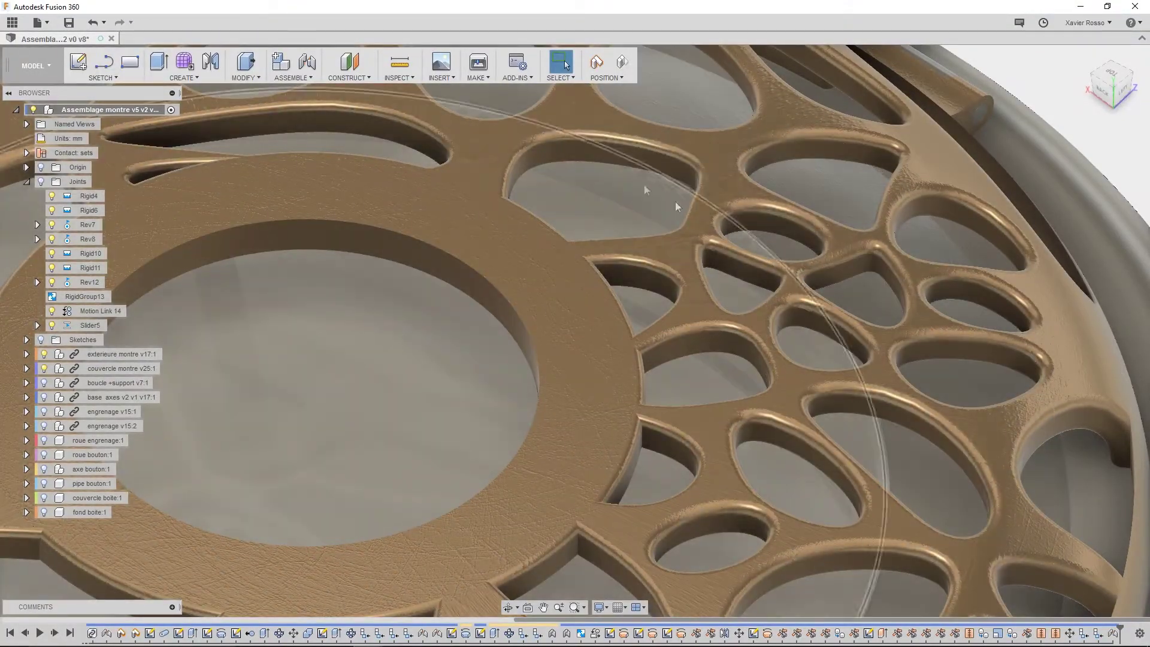
pyautogui.click(399, 77)
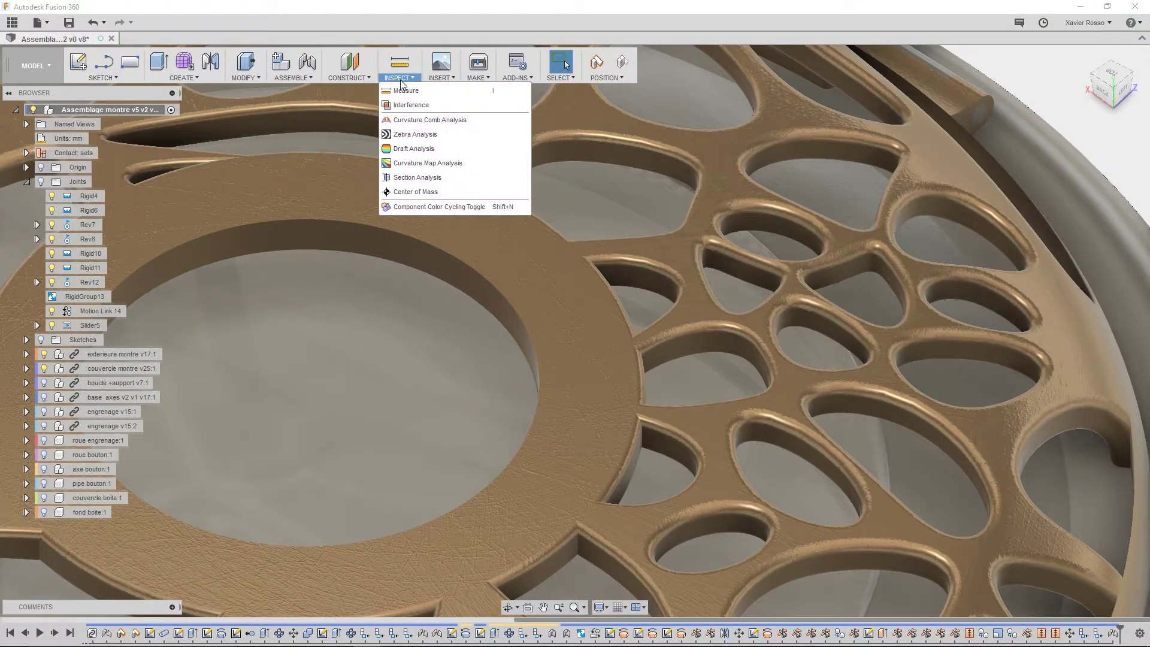
# Start a Curvature Comb Analysis on the edge loop of the small triangular opening near the cover's central ring, with comb scale 0.001.
pyautogui.click(412, 122)
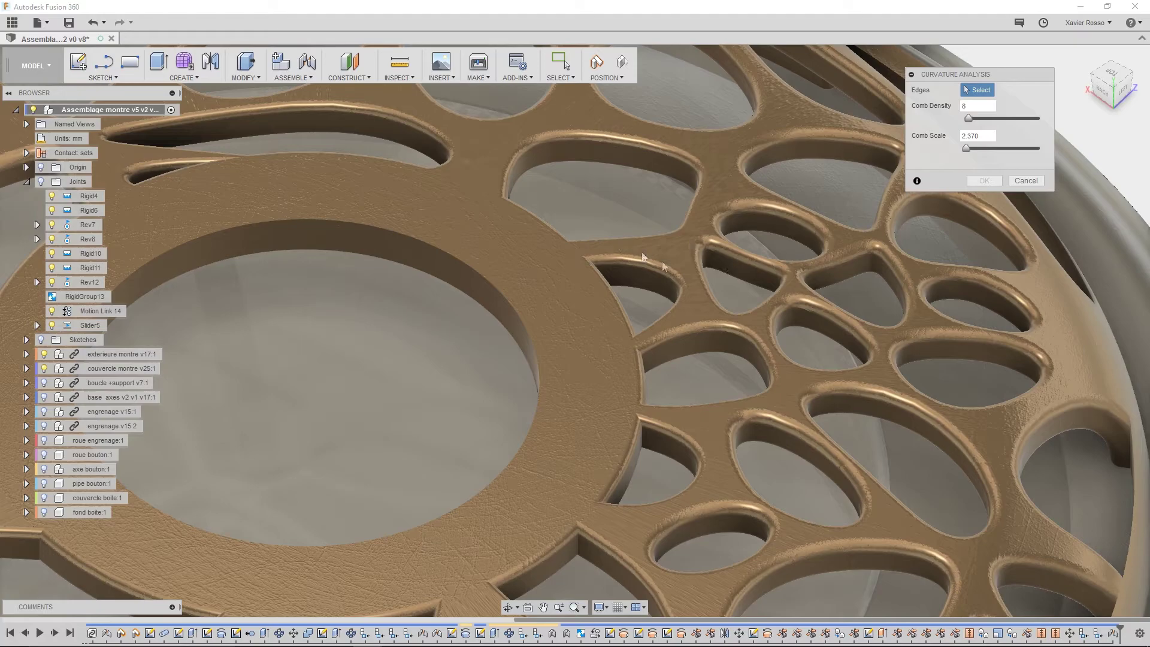
pyautogui.click(752, 264)
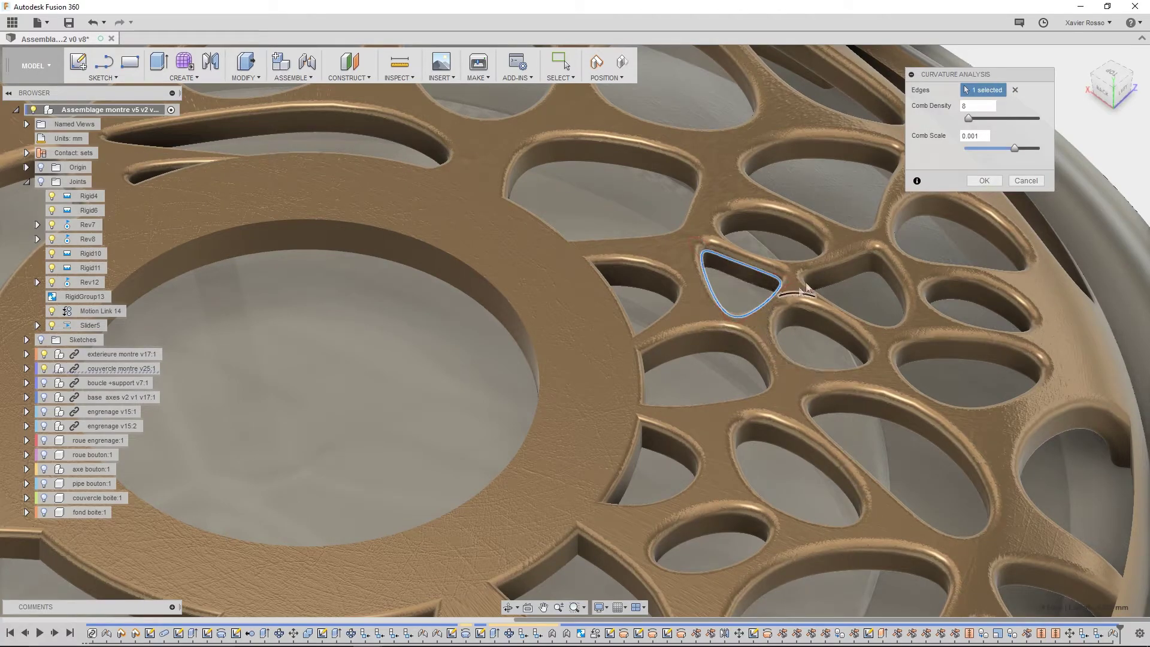
pyautogui.scroll(3, 758, 272)
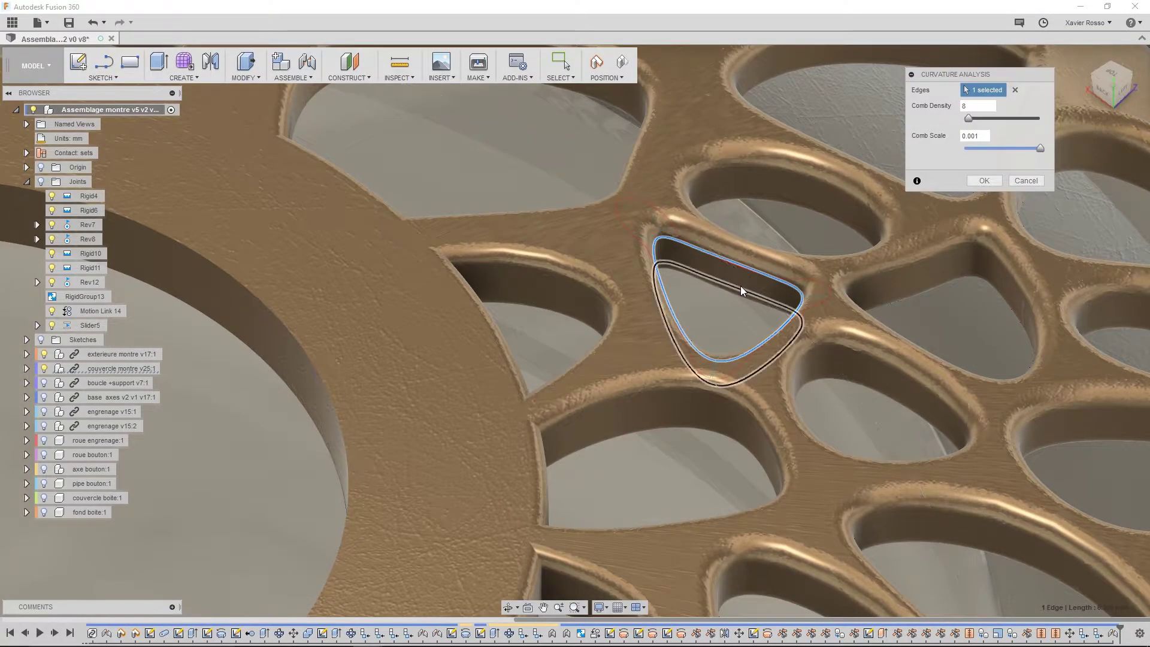
pyautogui.scroll(2, 740, 286)
pyautogui.scroll(5, 736, 274)
pyautogui.scroll(-5, 734, 274)
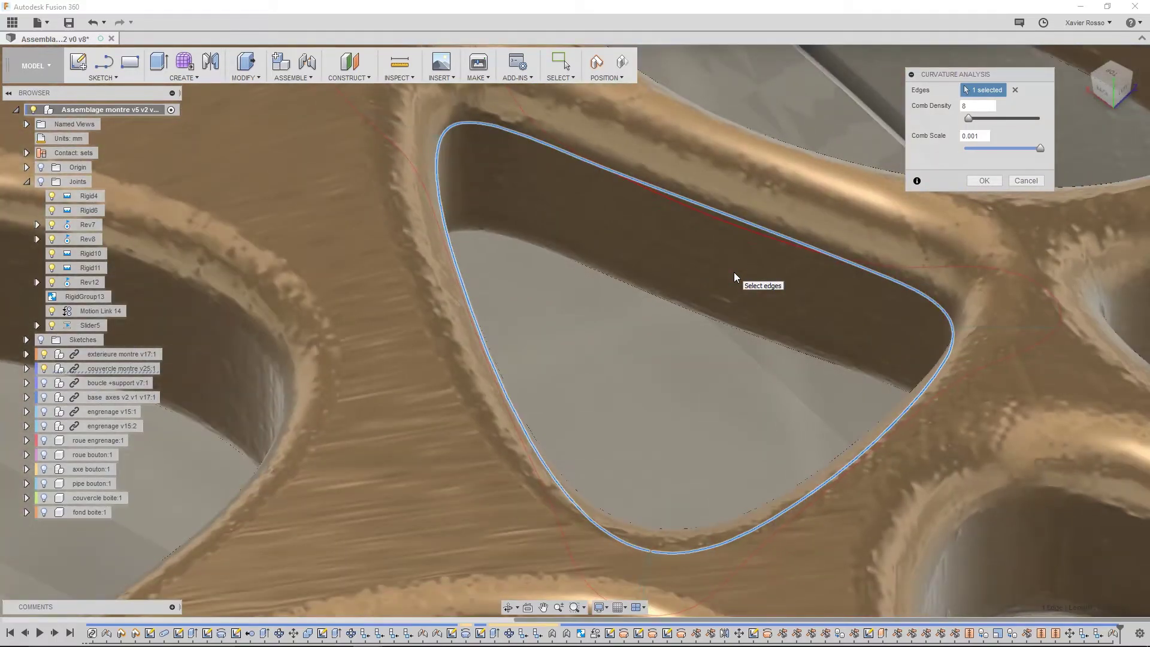
pyautogui.scroll(-2, 734, 272)
pyautogui.scroll(2, 523, 231)
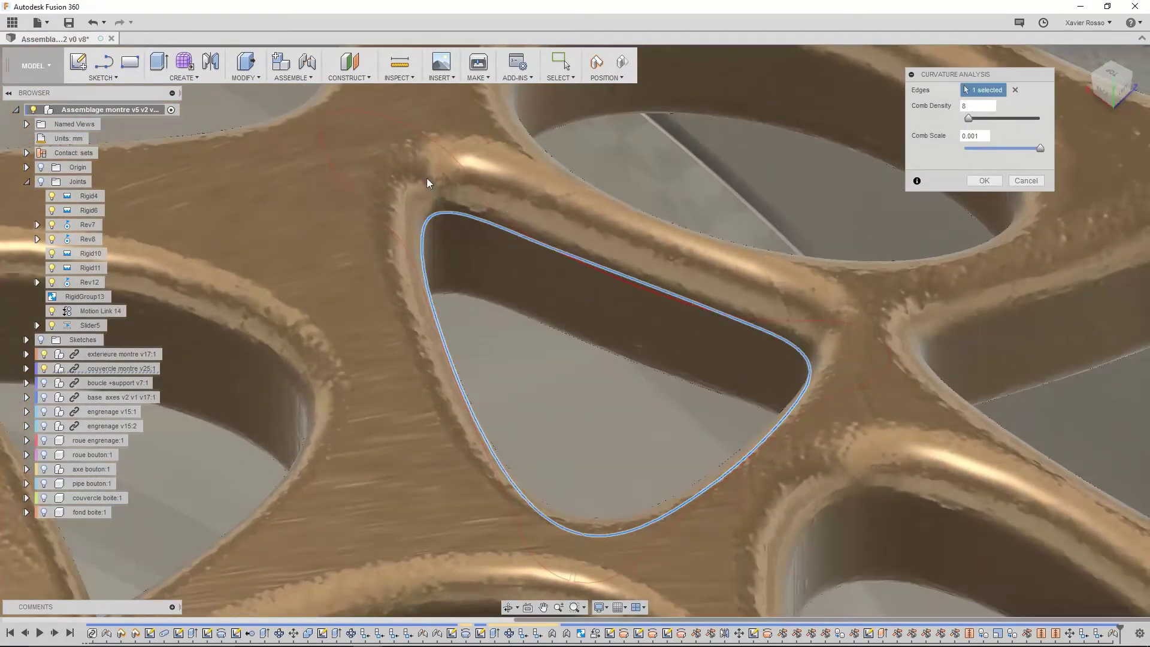
# Raise the comb density of the curvature analysis to 88.
pyautogui.moveTo(969, 118); pyautogui.dragTo(1002, 113)
pyautogui.moveTo(837, 294); pyautogui.dragTo(841, 273, button='middle')
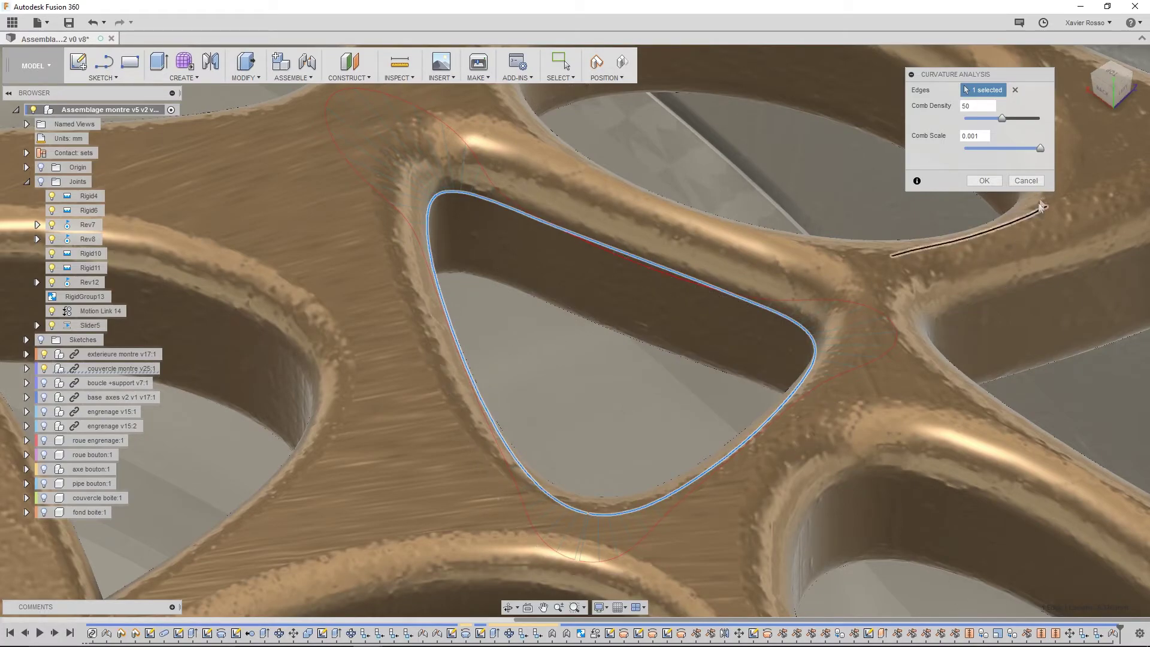
pyautogui.moveTo(1040, 150)
pyautogui.mouseDown()
pyautogui.moveTo(970, 148)
pyautogui.moveTo(1043, 158)
pyautogui.mouseUp()
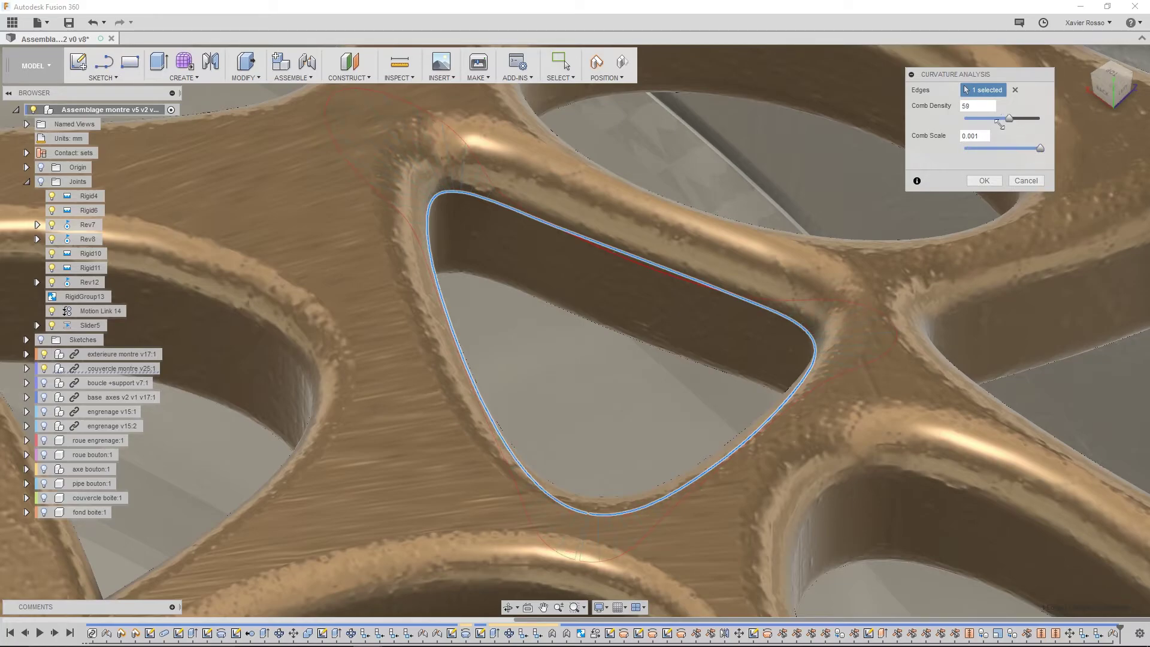
pyautogui.moveTo(1008, 116)
pyautogui.mouseDown()
pyautogui.moveTo(954, 117)
pyautogui.moveTo(1006, 119)
pyautogui.mouseUp()
# Examine the curvature comb around the triangular opening's corners and sides from several angles, and accept the analysis.
pyautogui.keyDown('shift'); pyautogui.moveTo(661, 330); pyautogui.dragTo(623, 288, button='middle'); pyautogui.keyUp('shift')
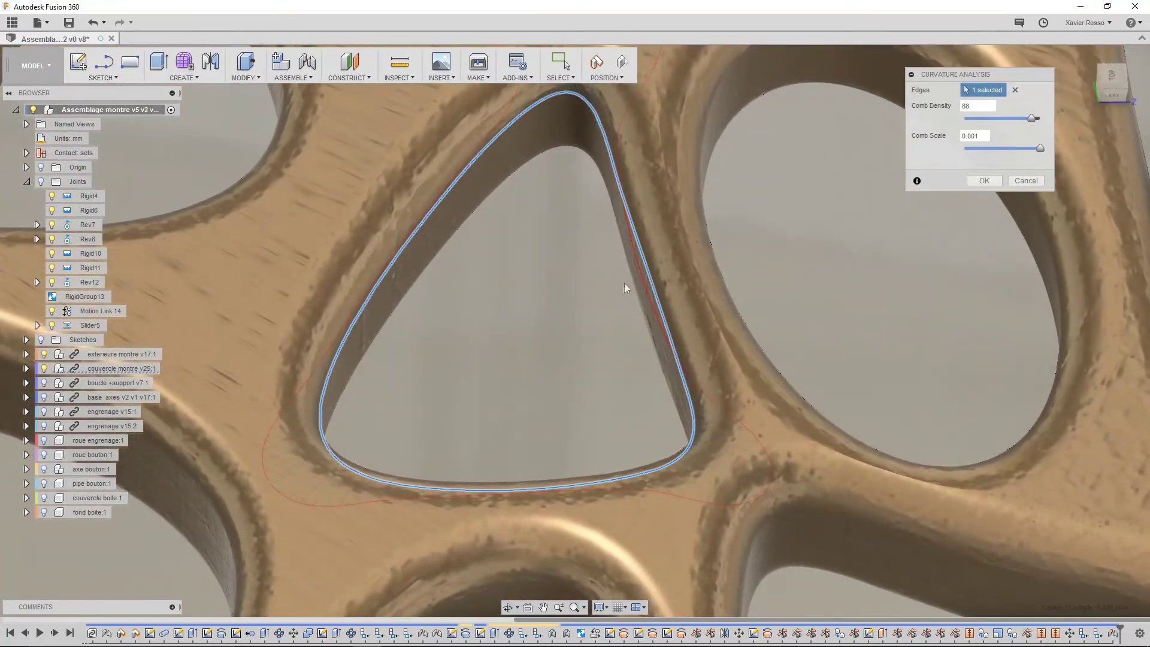
pyautogui.scroll(6, 629, 284)
pyautogui.scroll(-8, 627, 280)
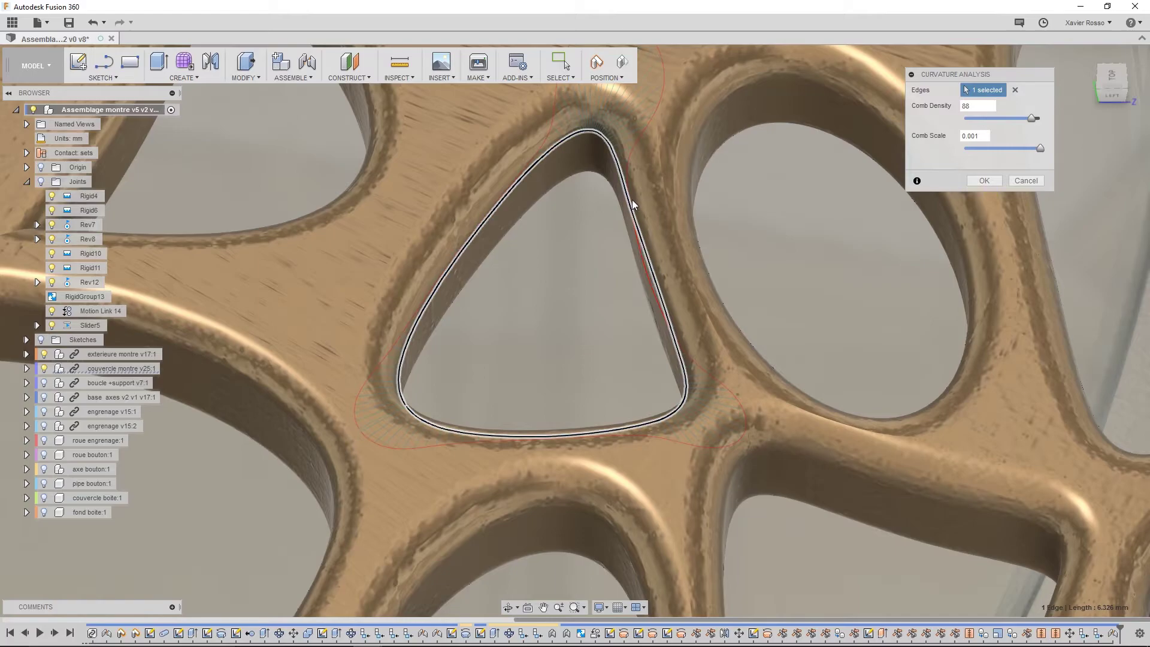
pyautogui.keyDown('shift'); pyautogui.moveTo(667, 308); pyautogui.dragTo(636, 258, button='middle'); pyautogui.keyUp('shift')
pyautogui.scroll(2, 632, 286)
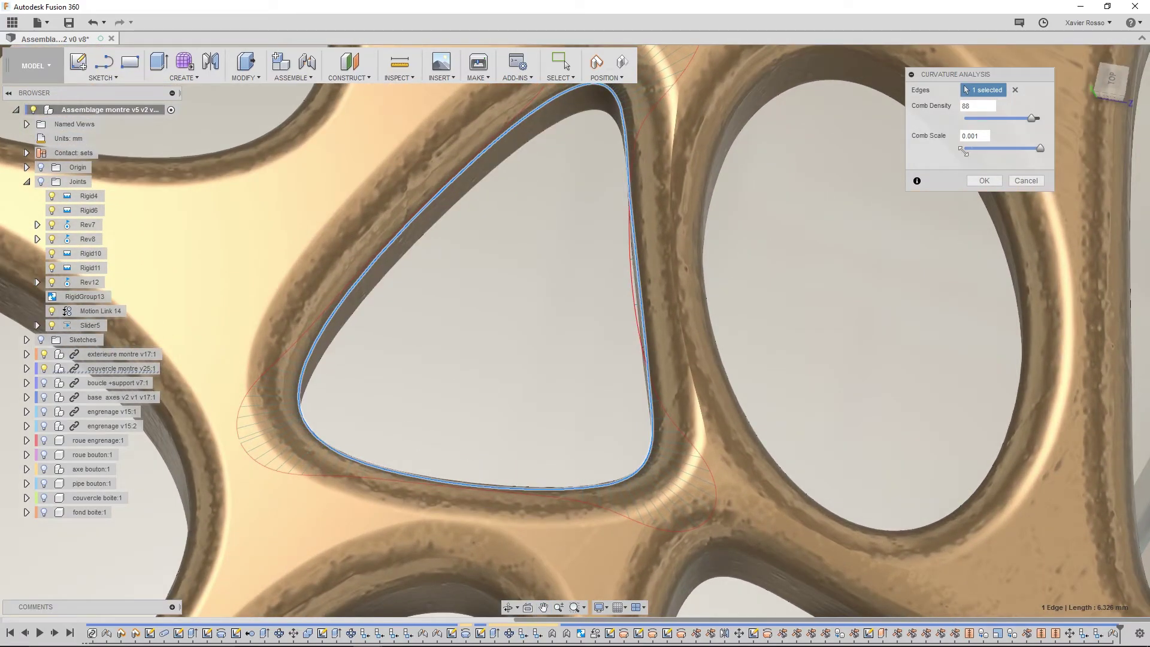
pyautogui.click(985, 182)
pyautogui.scroll(-12, 545, 265)
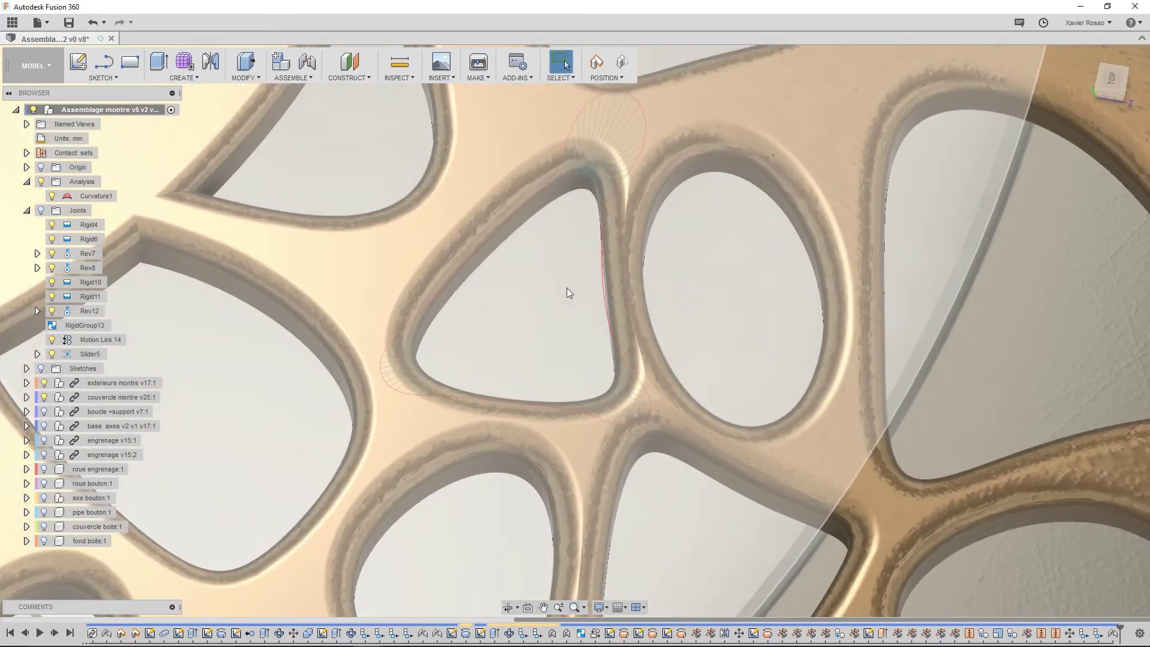
# Start a Section Analysis of the whole watch assembly using the origin YZ plane as the cutting plane.
pyautogui.scroll(-10, 569, 305)
pyautogui.keyDown('shift'); pyautogui.moveTo(563, 314); pyautogui.dragTo(653, 272, button='middle'); pyautogui.keyUp('shift')
pyautogui.click(402, 79)
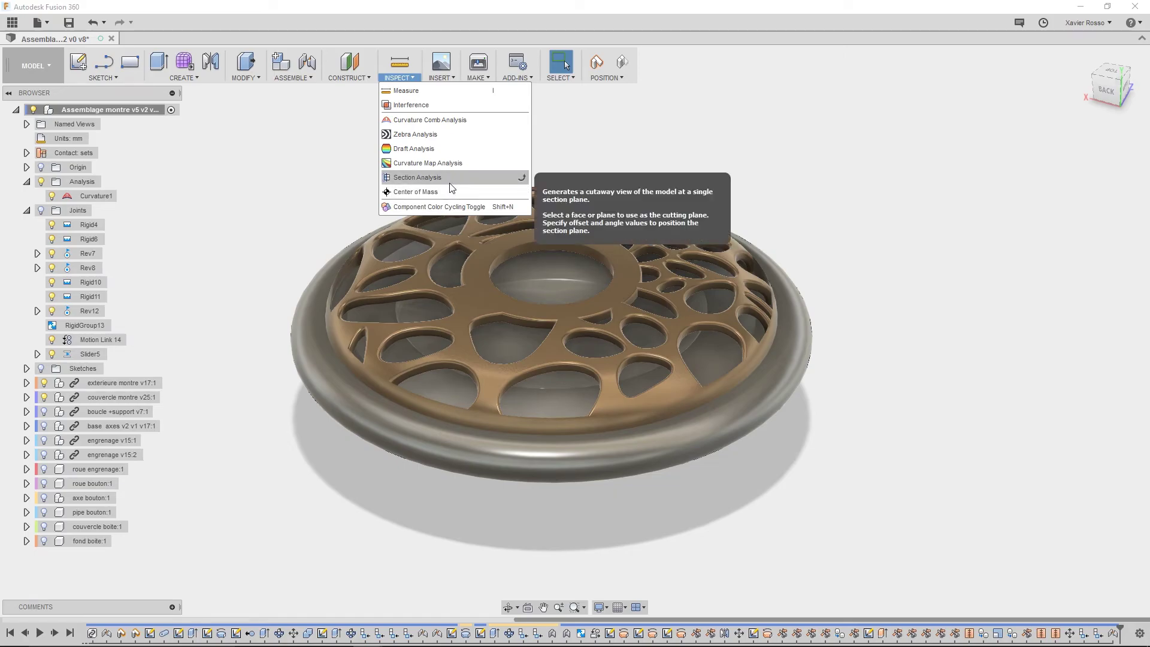
pyautogui.click(450, 183)
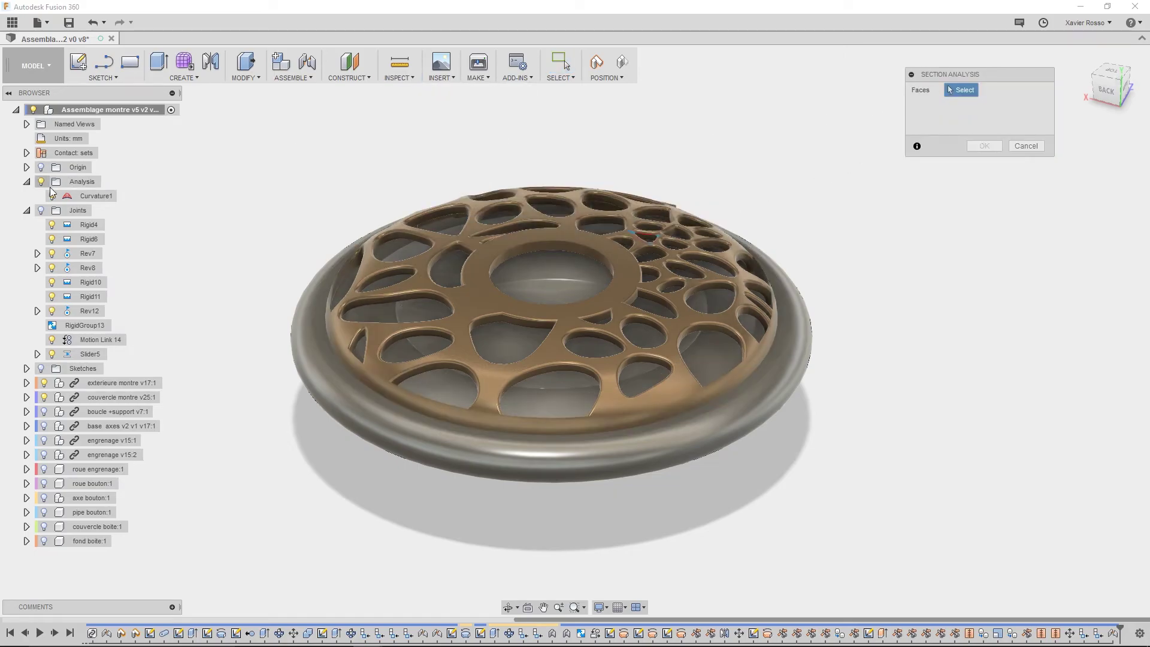
pyautogui.click(27, 168)
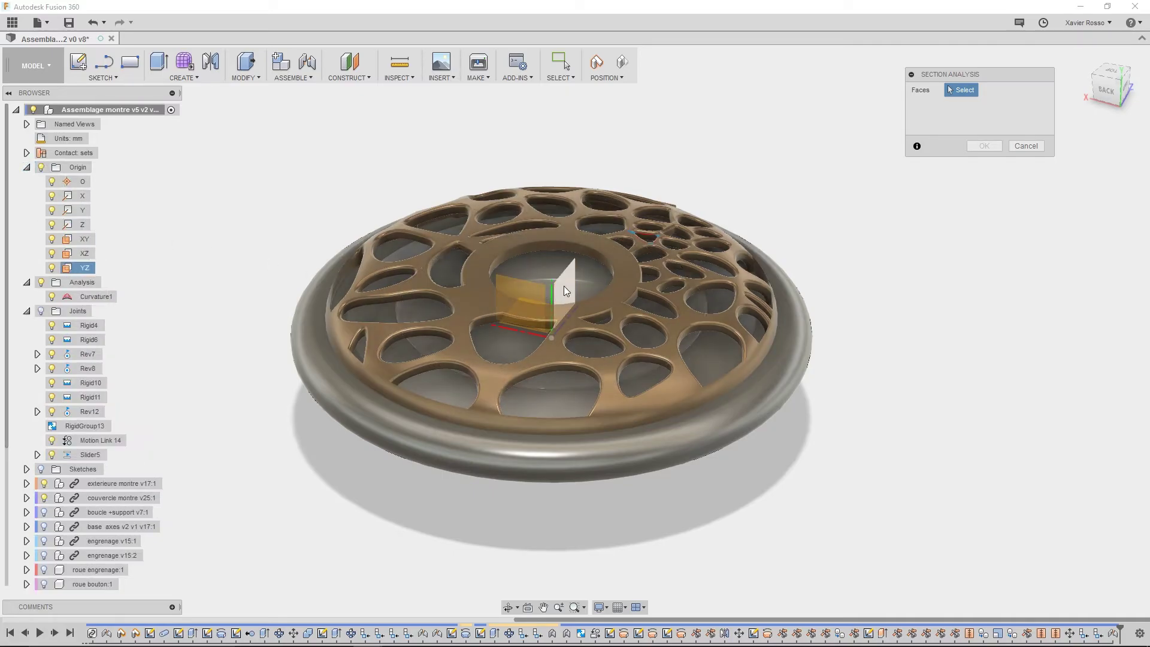
pyautogui.click(85, 268)
# Rotate the section plane about Z to try a -40° cut, and set the Z angle to 5°.
pyautogui.keyDown('shift'); pyautogui.moveTo(708, 356); pyautogui.dragTo(684, 358, button='middle'); pyautogui.keyUp('shift')
pyautogui.moveTo(601, 139); pyautogui.dragTo(587, 96)
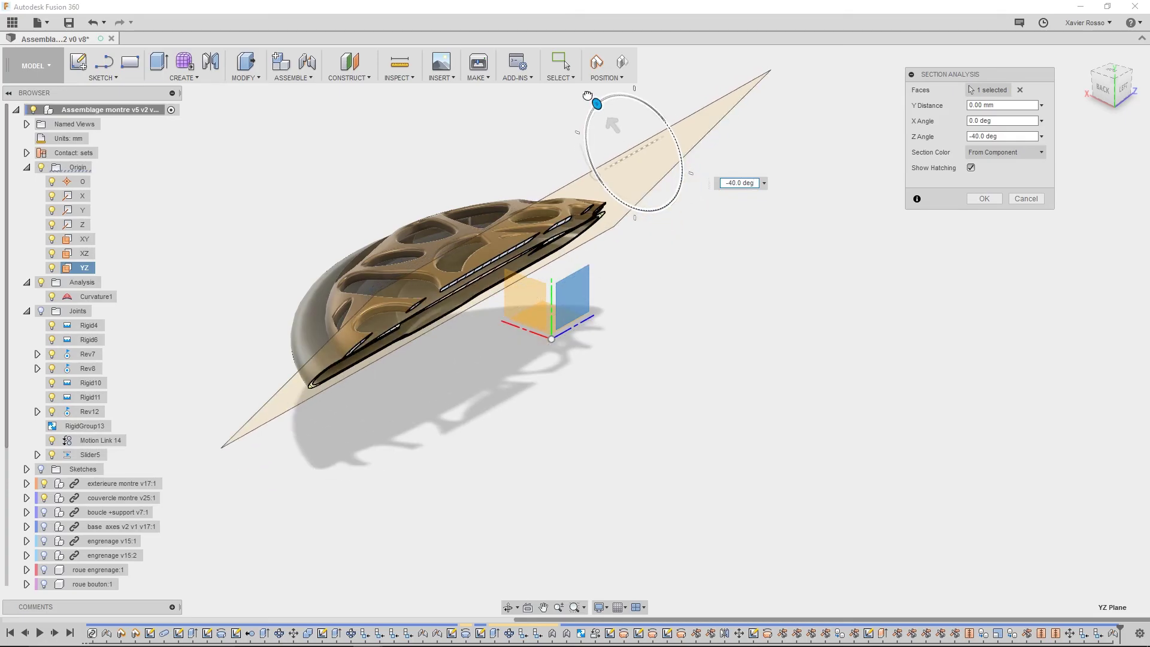
pyautogui.keyDown('shift'); pyautogui.moveTo(581, 259); pyautogui.dragTo(602, 180, button='middle'); pyautogui.keyUp('shift')
pyautogui.moveTo(624, 127); pyautogui.dragTo(556, 170)
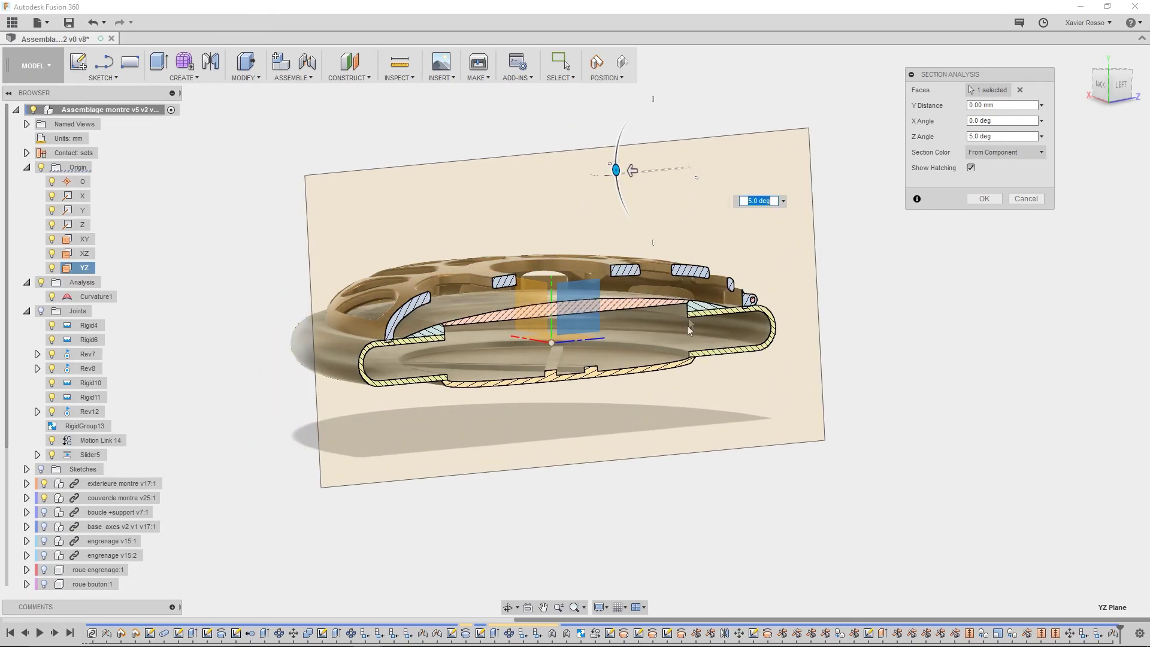
# Examine the hatched cross-section up close where the foot of the openwork cover meets the case wall.
pyautogui.keyDown('shift'); pyautogui.moveTo(586, 309); pyautogui.dragTo(966, 181, button='middle'); pyautogui.keyUp('shift')
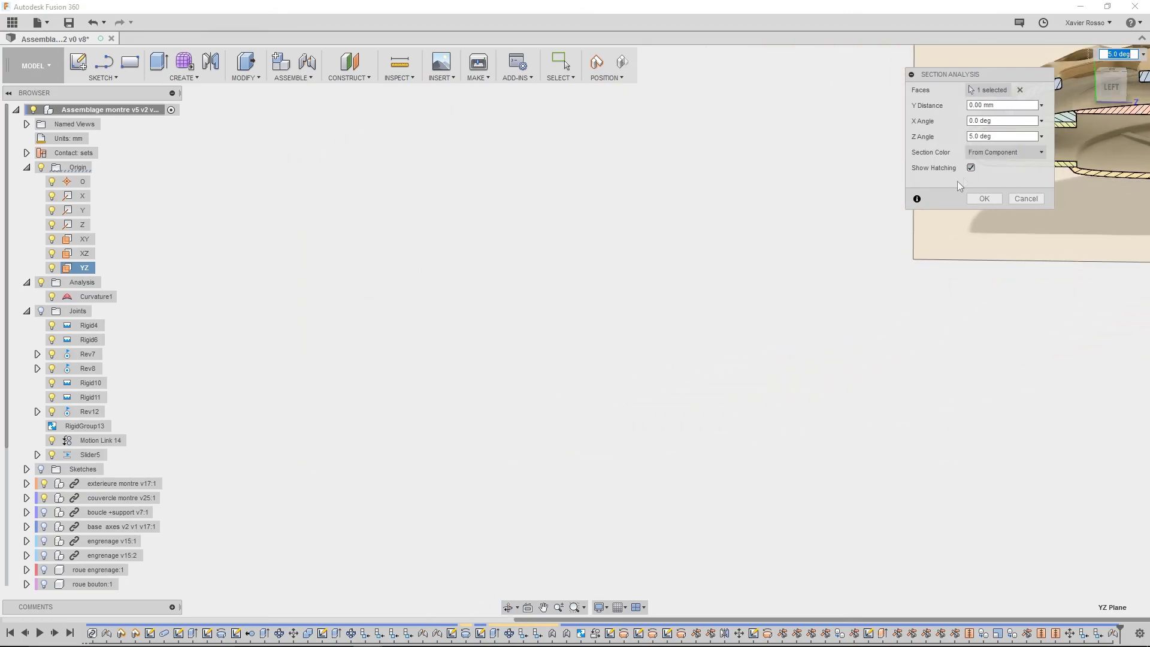
pyautogui.moveTo(654, 324); pyautogui.dragTo(436, 353, button='middle')
pyautogui.scroll(8, 501, 302)
pyautogui.moveTo(504, 287); pyautogui.dragTo(454, 374, button='middle')
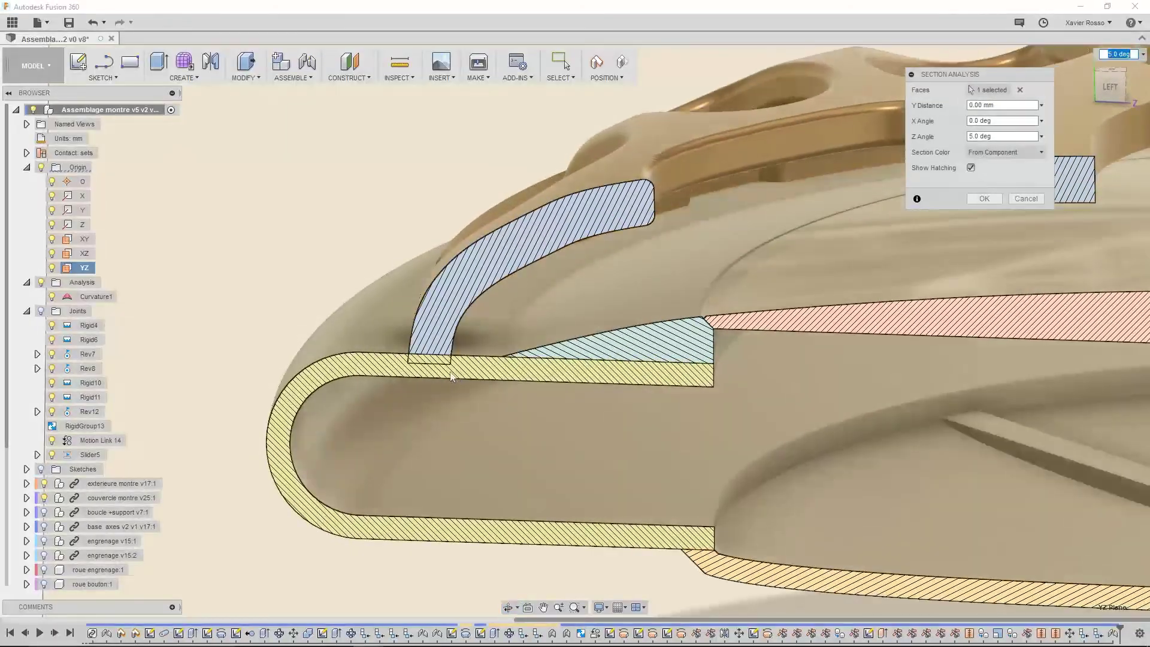
pyautogui.scroll(-8, 427, 352)
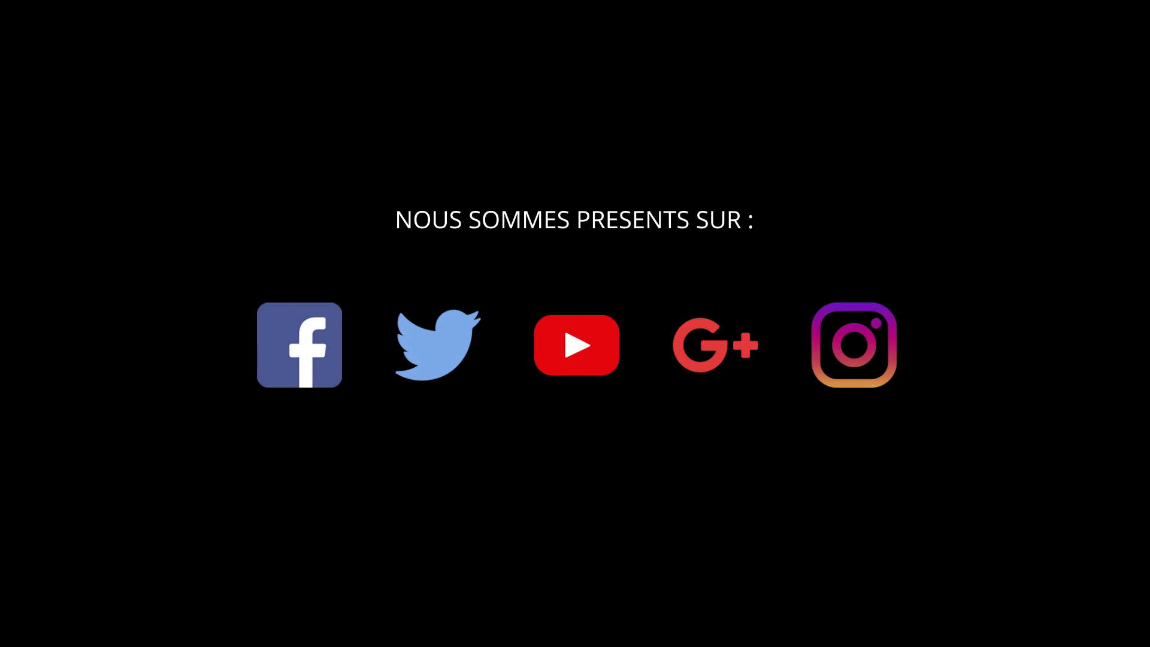